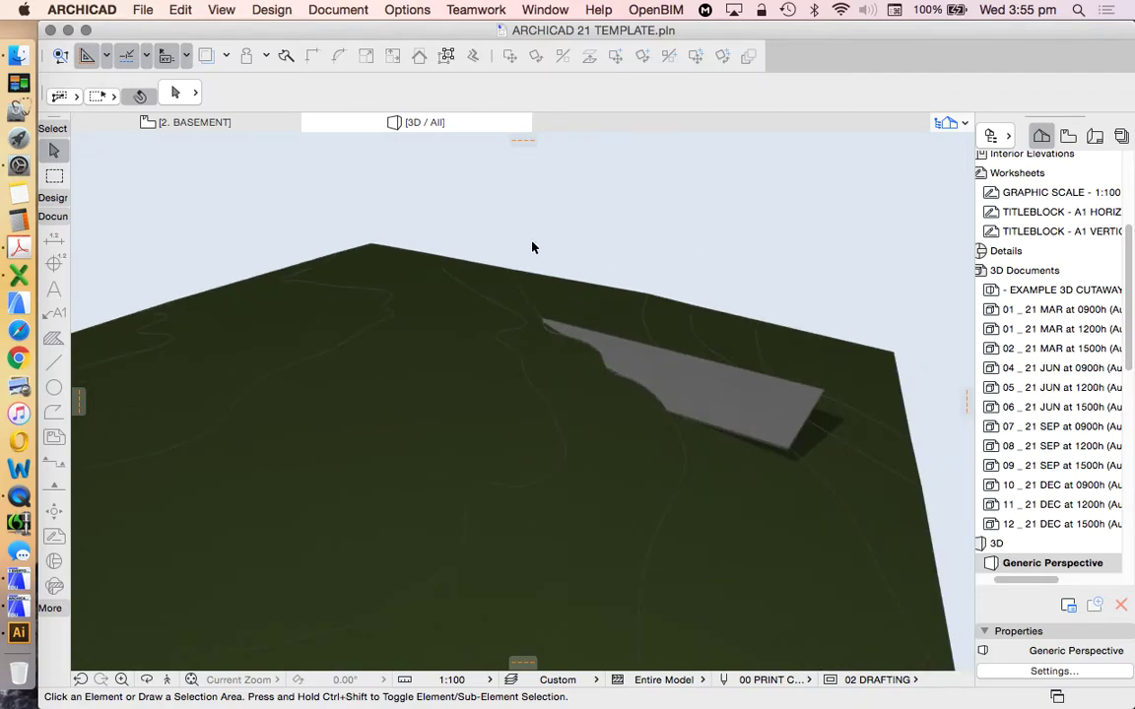
Orbit the model to inspect the terrain mesh and basement slab
shift+middle_drag(532, 247, 702, 345)
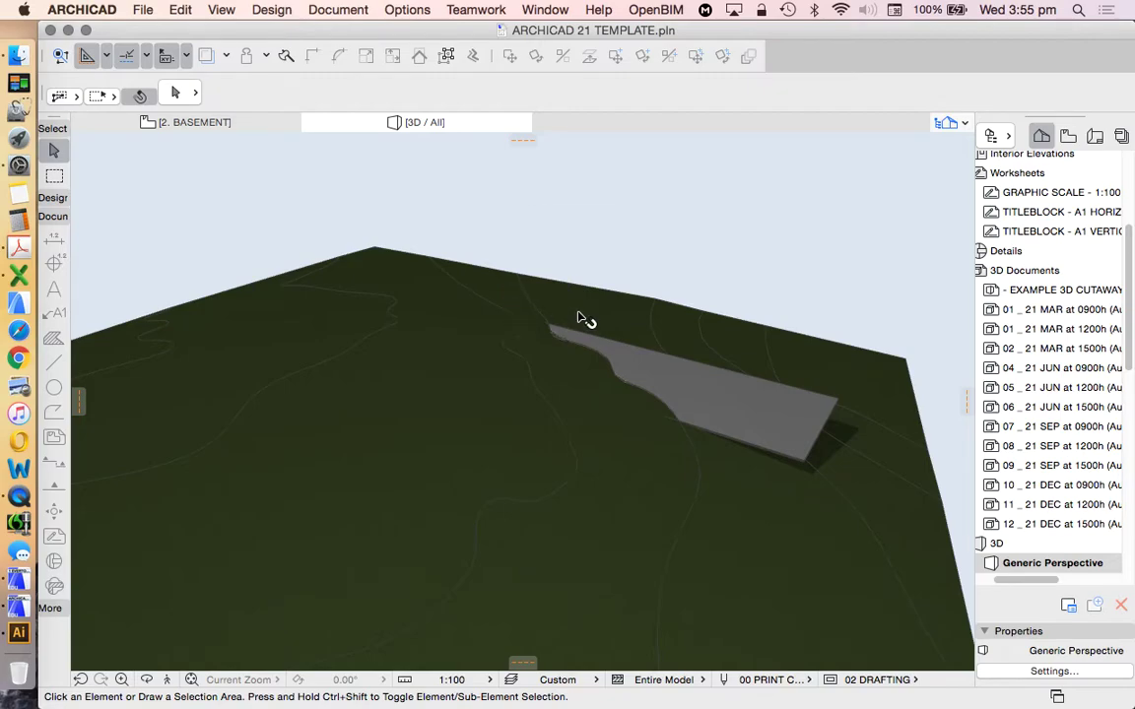
click(727, 395)
click(704, 511)
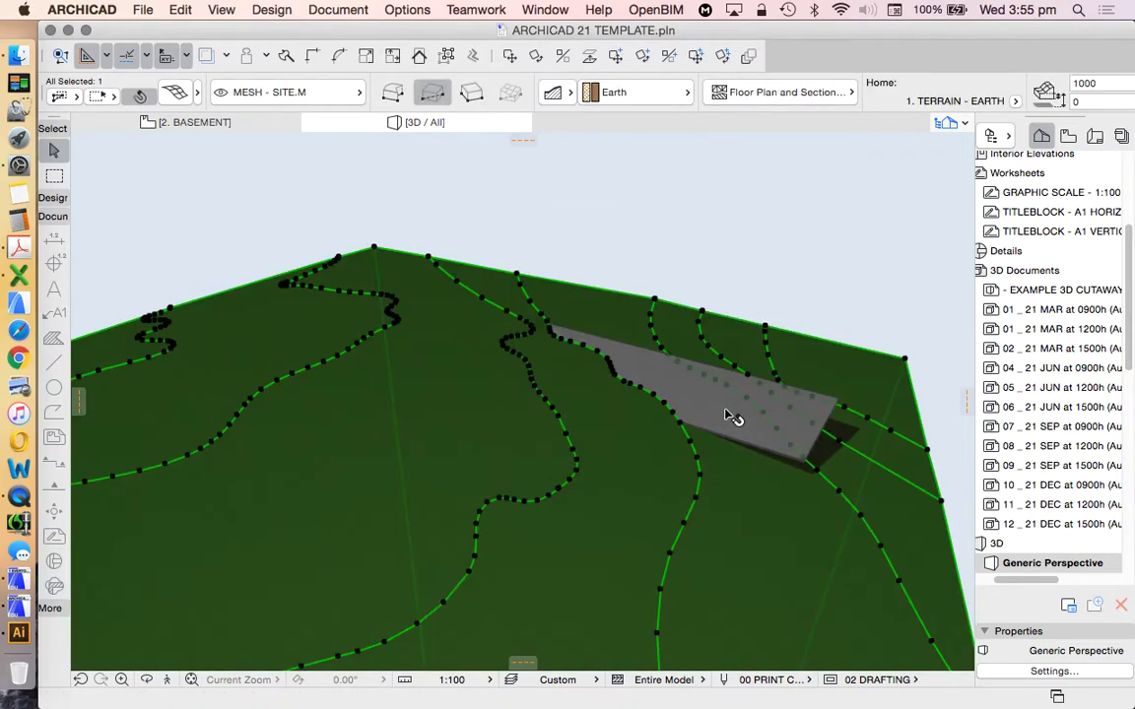
key(Escape)
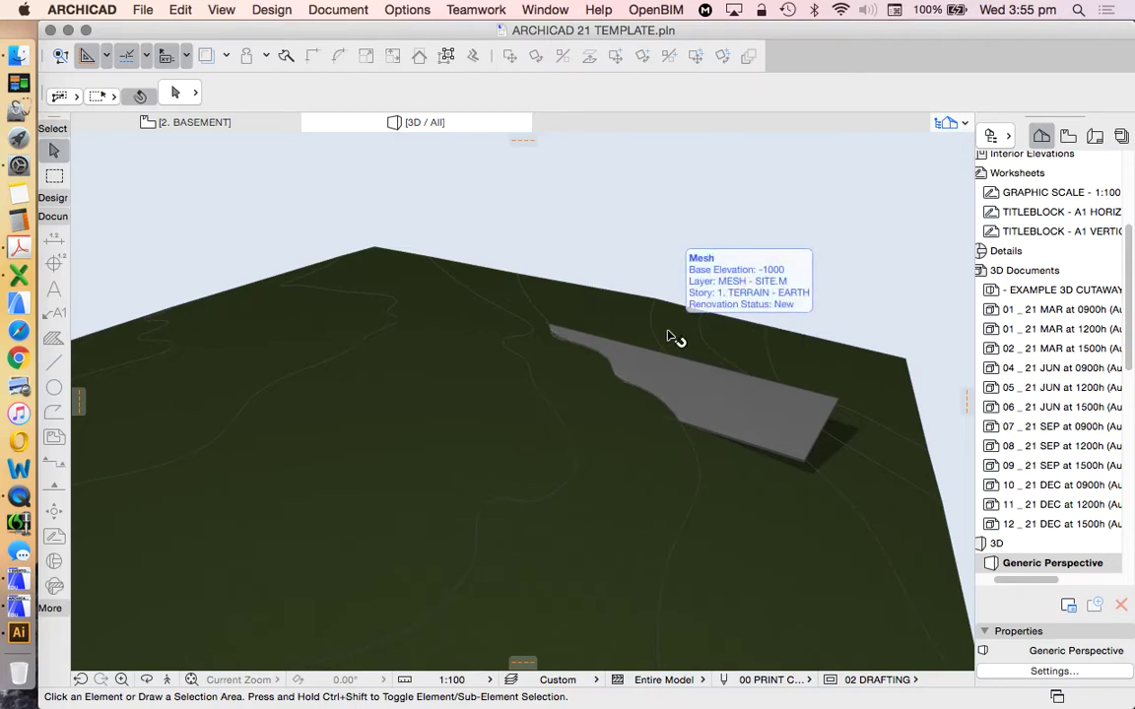
scroll(670, 338, up, 2)
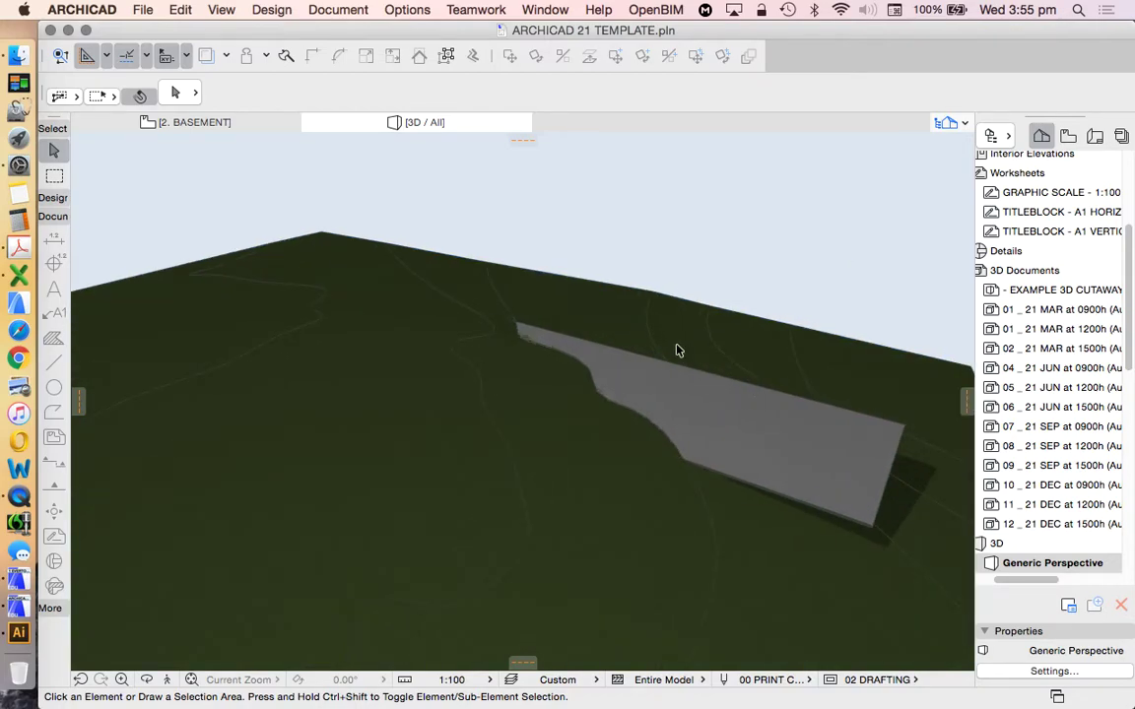
scroll(677, 351, down, 1)
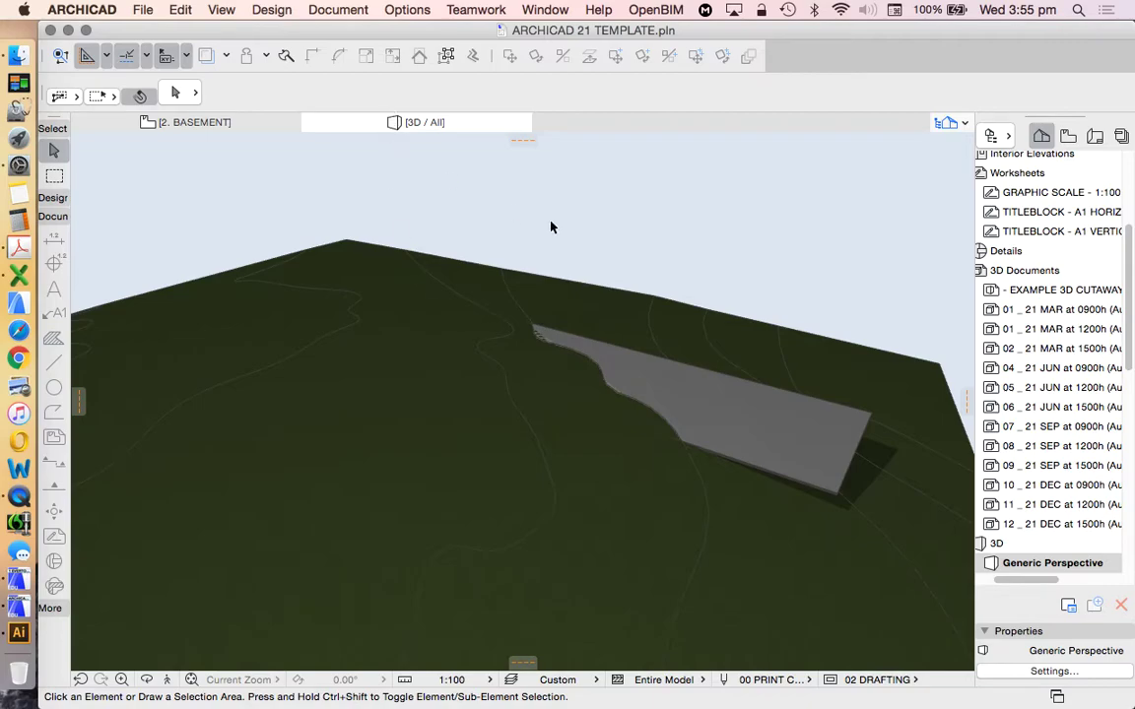
Bring up the Solid Element Operations palette, moved clear of the model
click(269, 11)
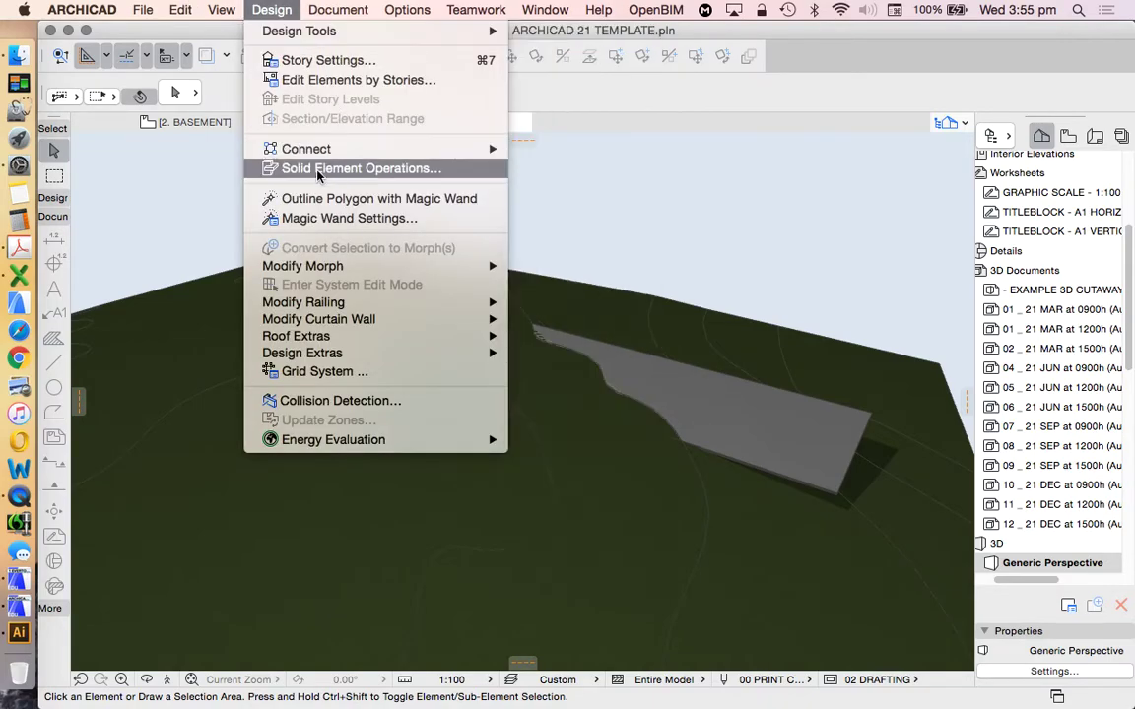
click(335, 171)
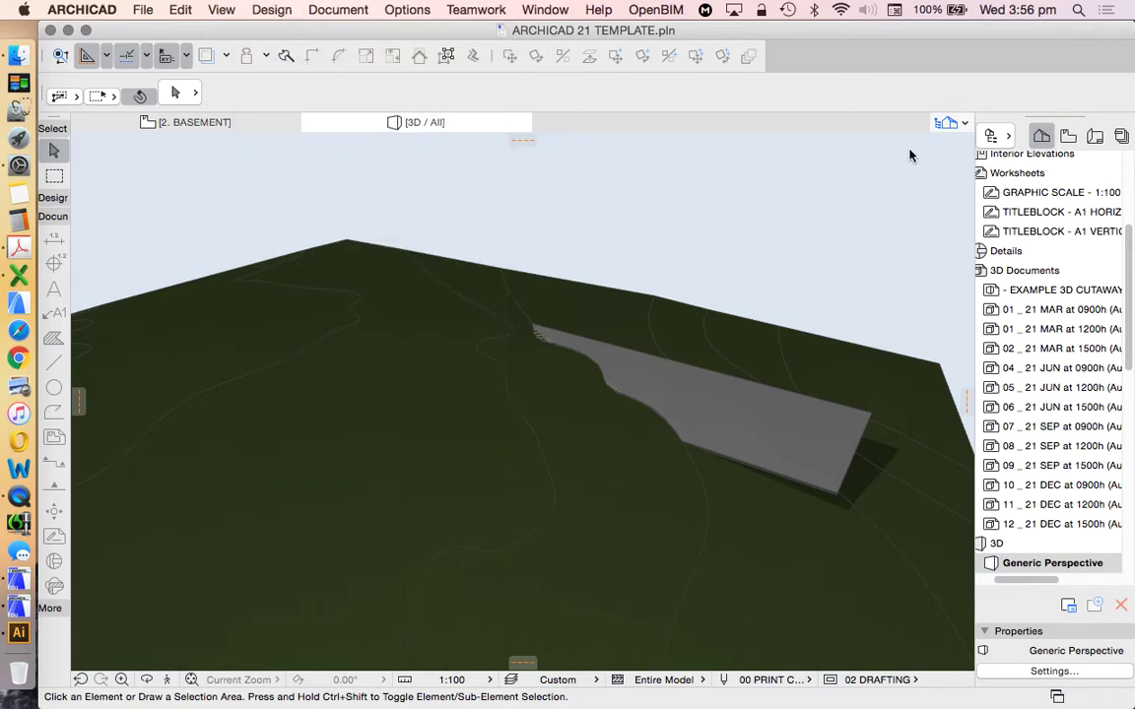
drag(591, 94, 219, 139)
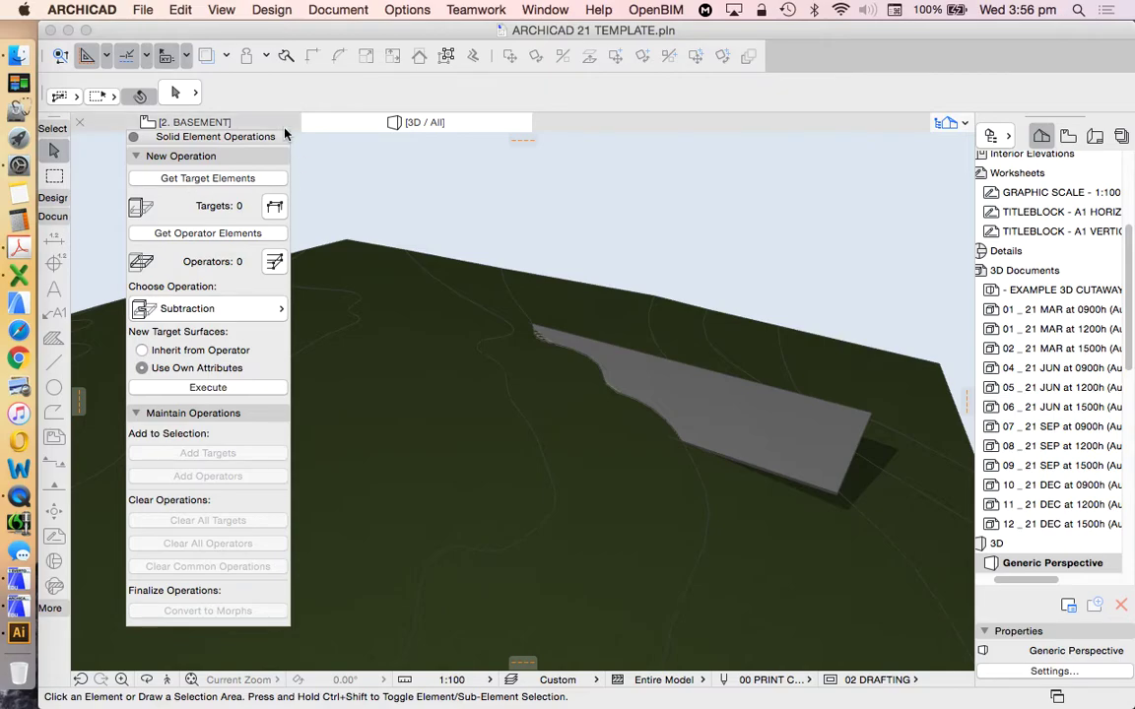
Load the terrain mesh as target and the basement slab as operator
click(498, 487)
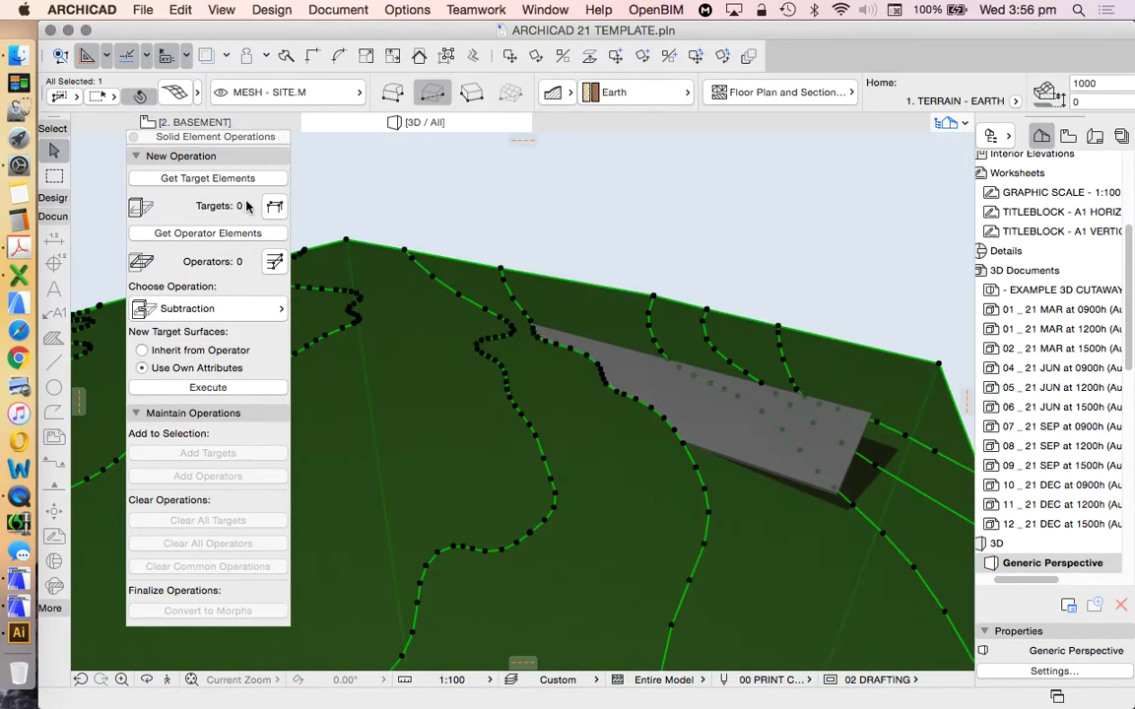
click(219, 180)
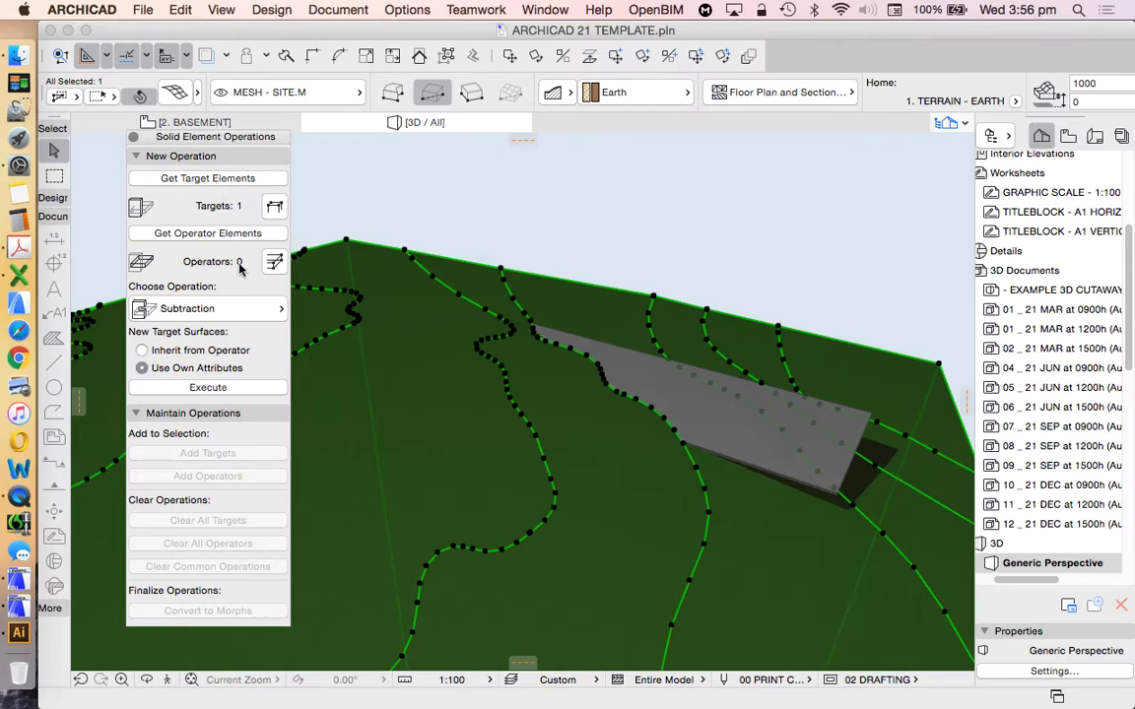
click(341, 229)
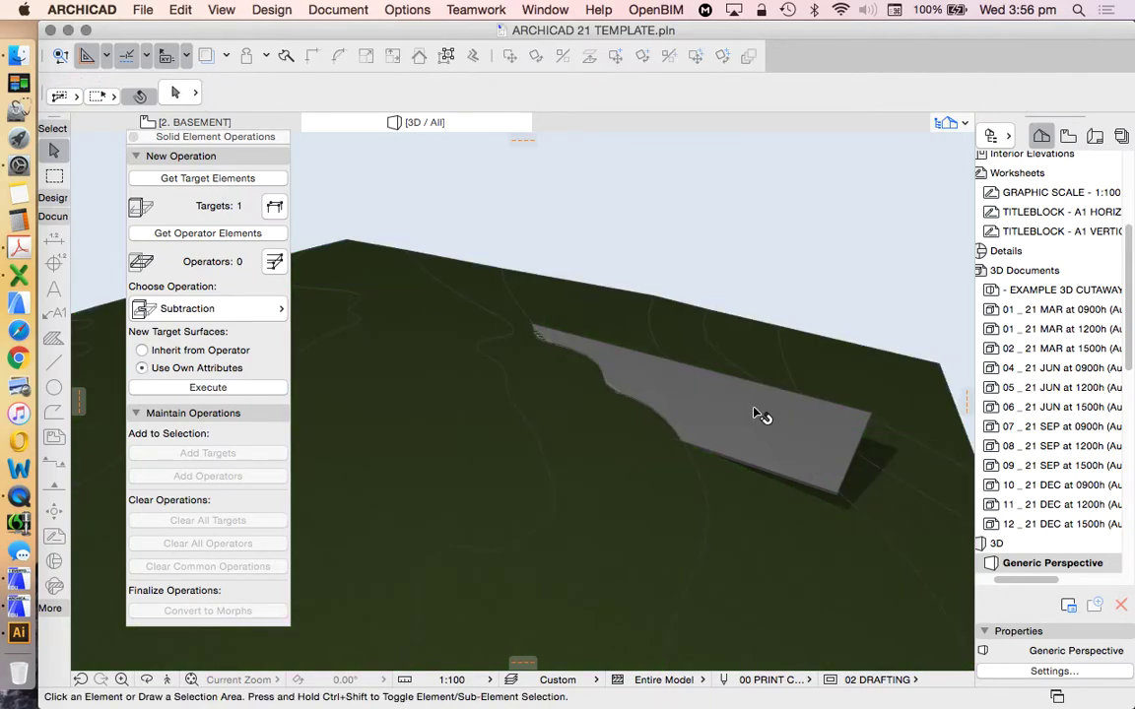
click(709, 384)
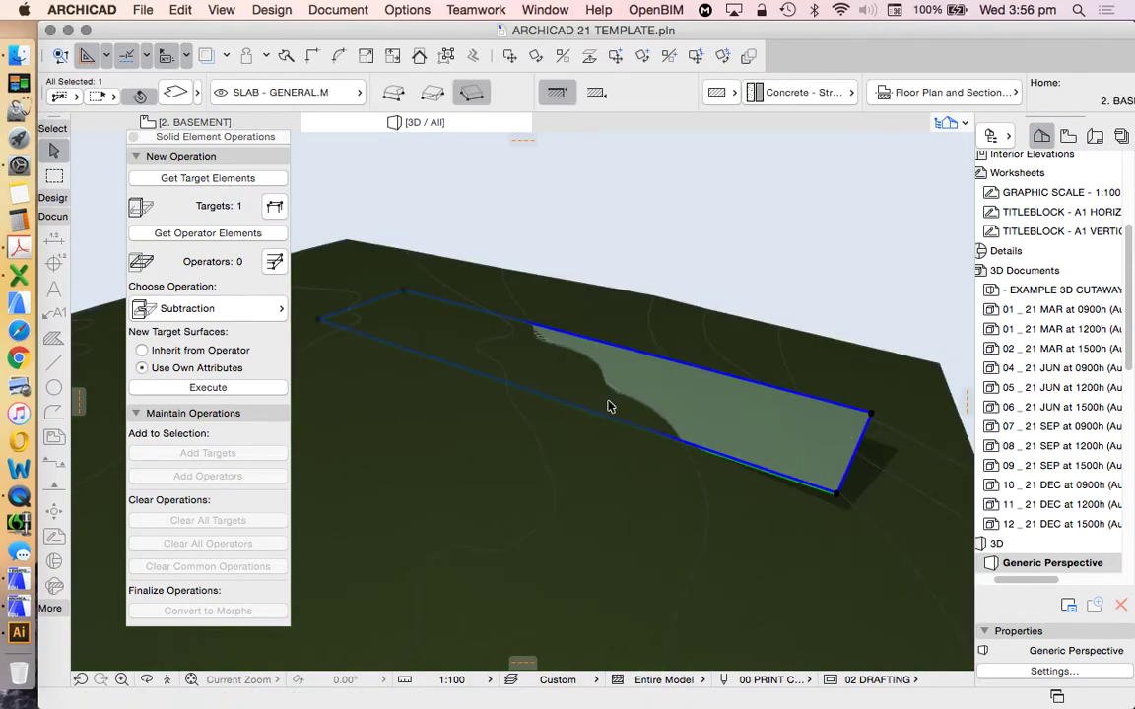
click(219, 232)
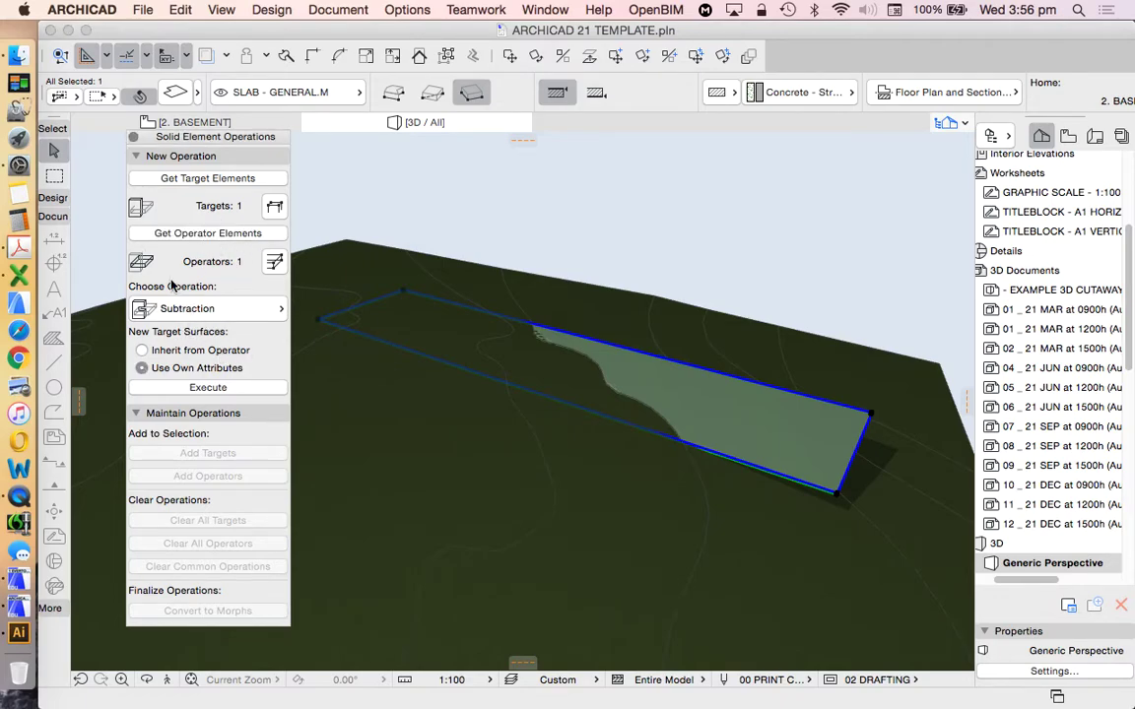
Execute Subtraction with upward extrusion on the terrain mesh, then close the palette
click(242, 309)
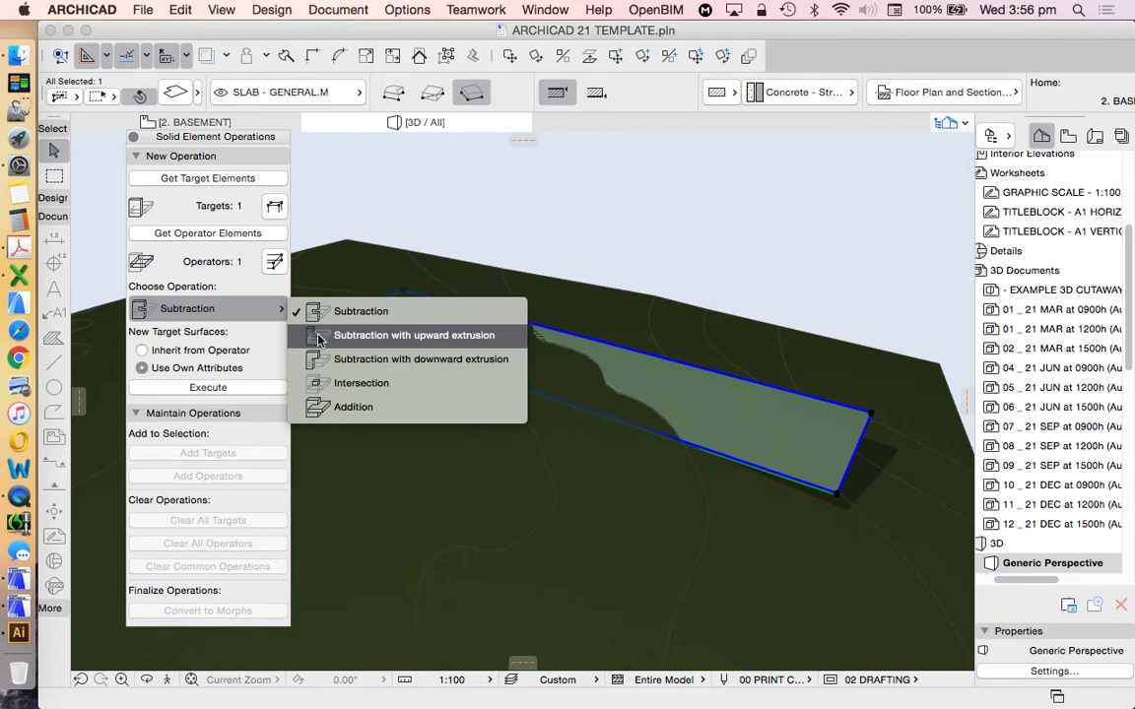
click(394, 336)
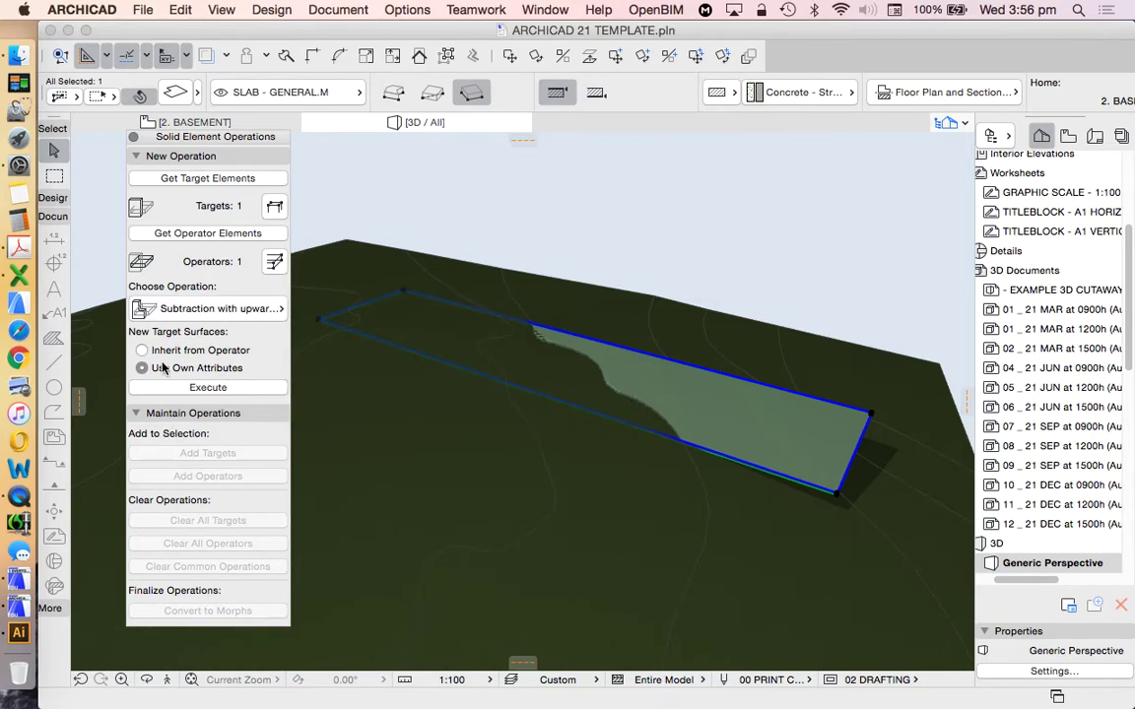
click(210, 388)
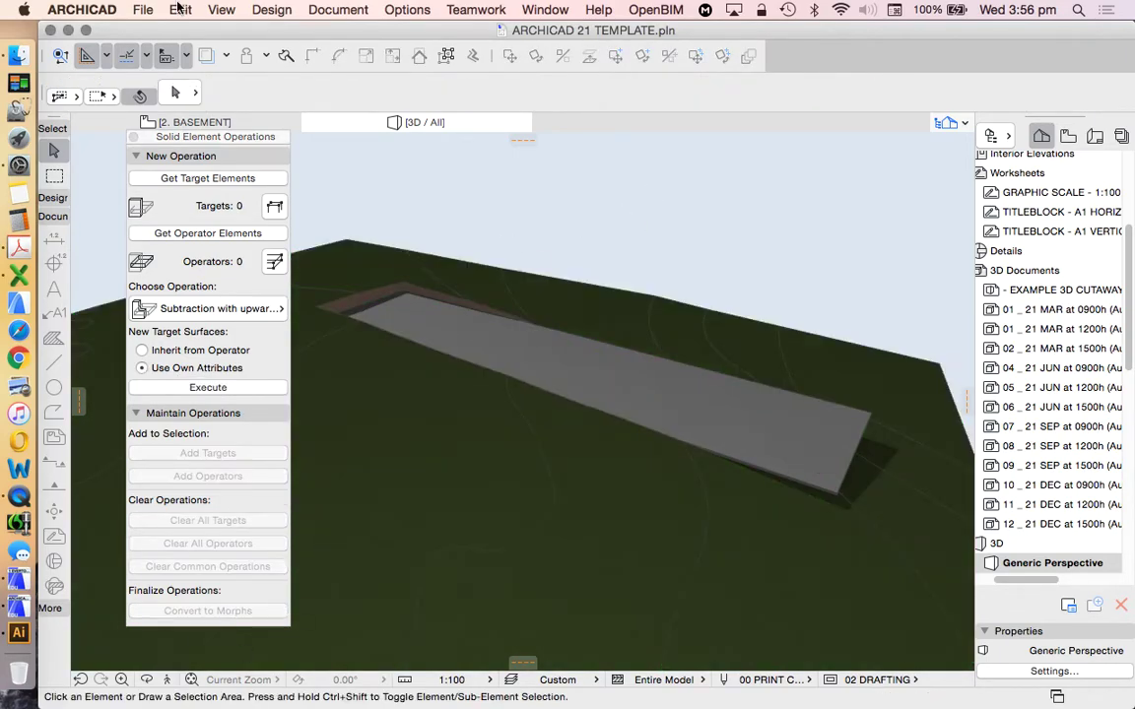
click(134, 137)
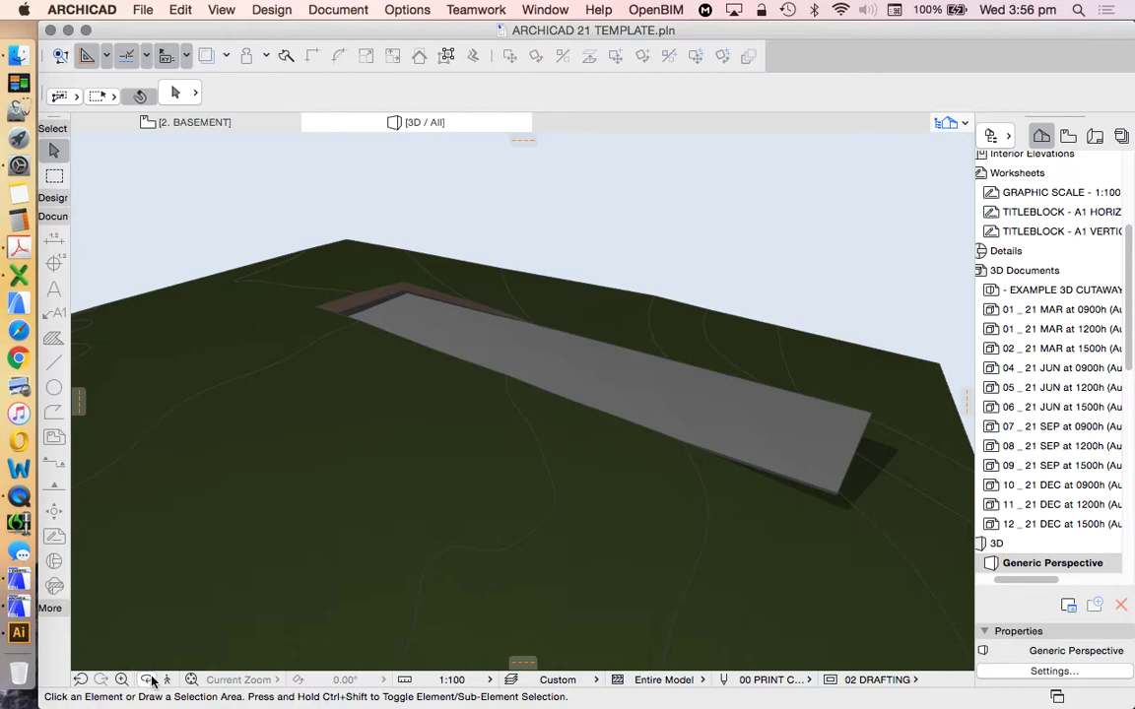
shift+middle_drag(587, 382, 709, 411)
scroll(678, 332, up, 6)
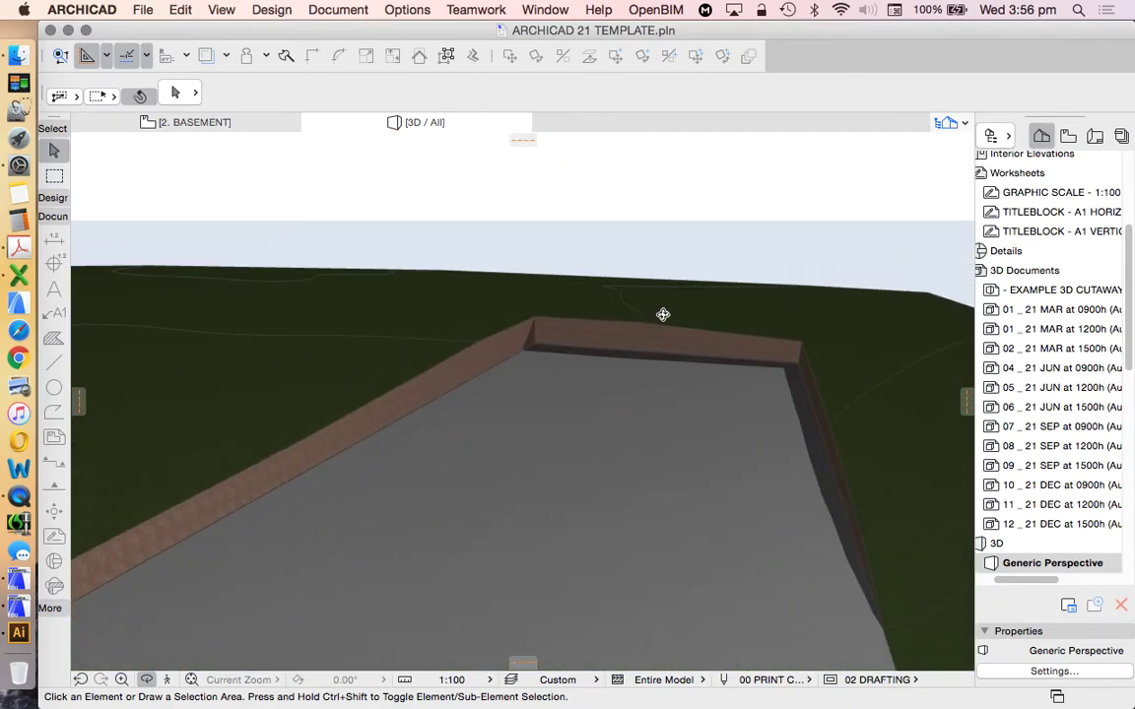
click(722, 393)
shift+middle_drag(722, 393, 608, 367)
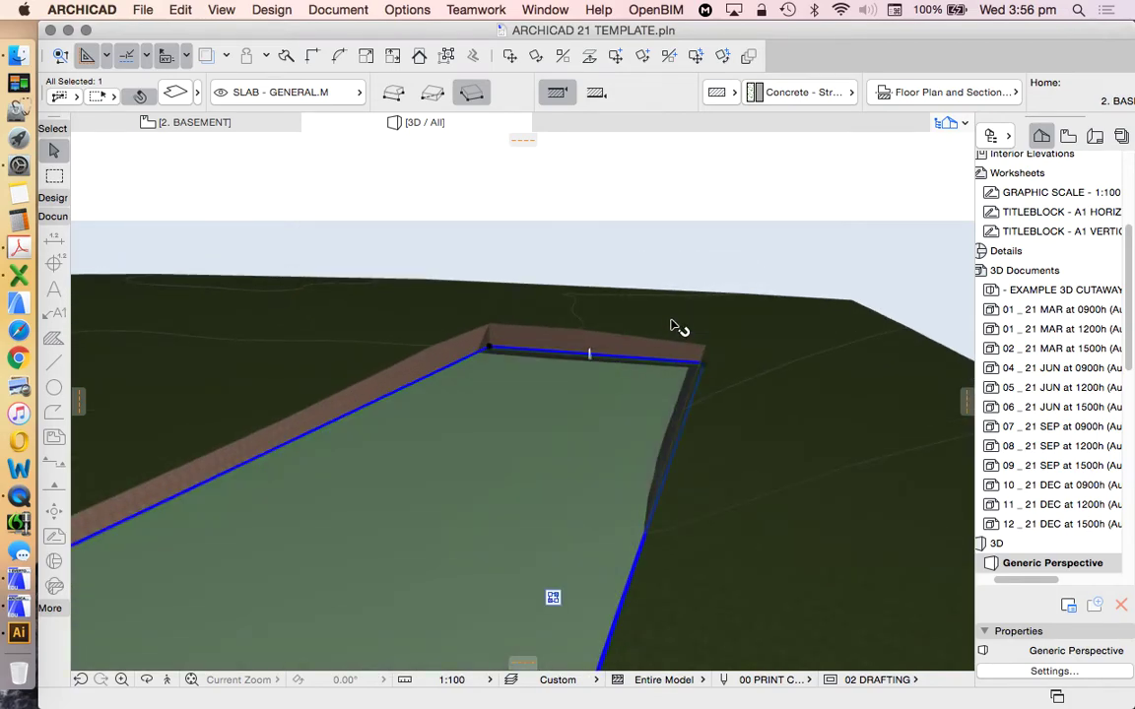
click(479, 395)
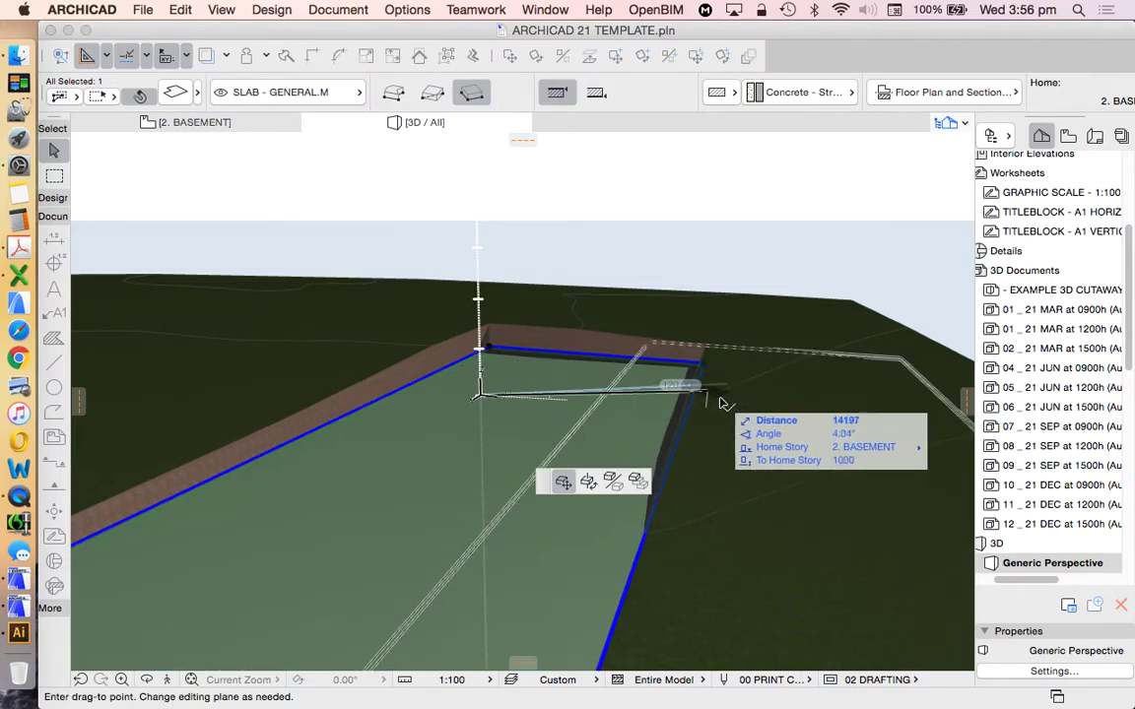
click(747, 412)
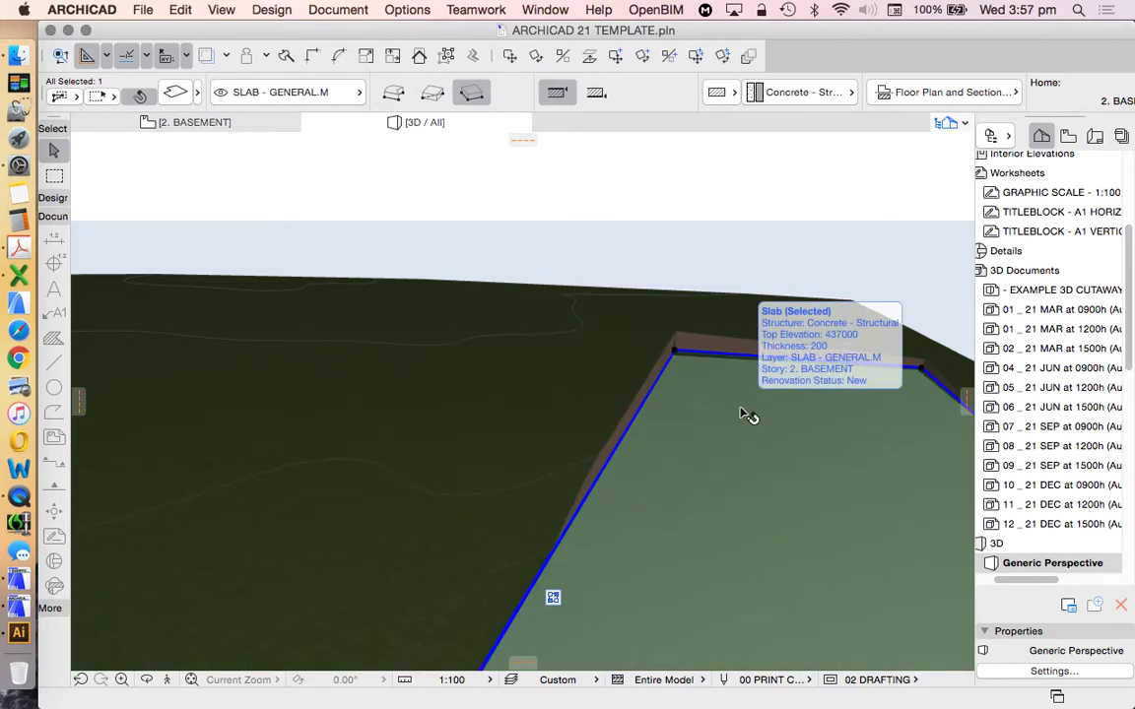
key(super+z)
key(super+z)
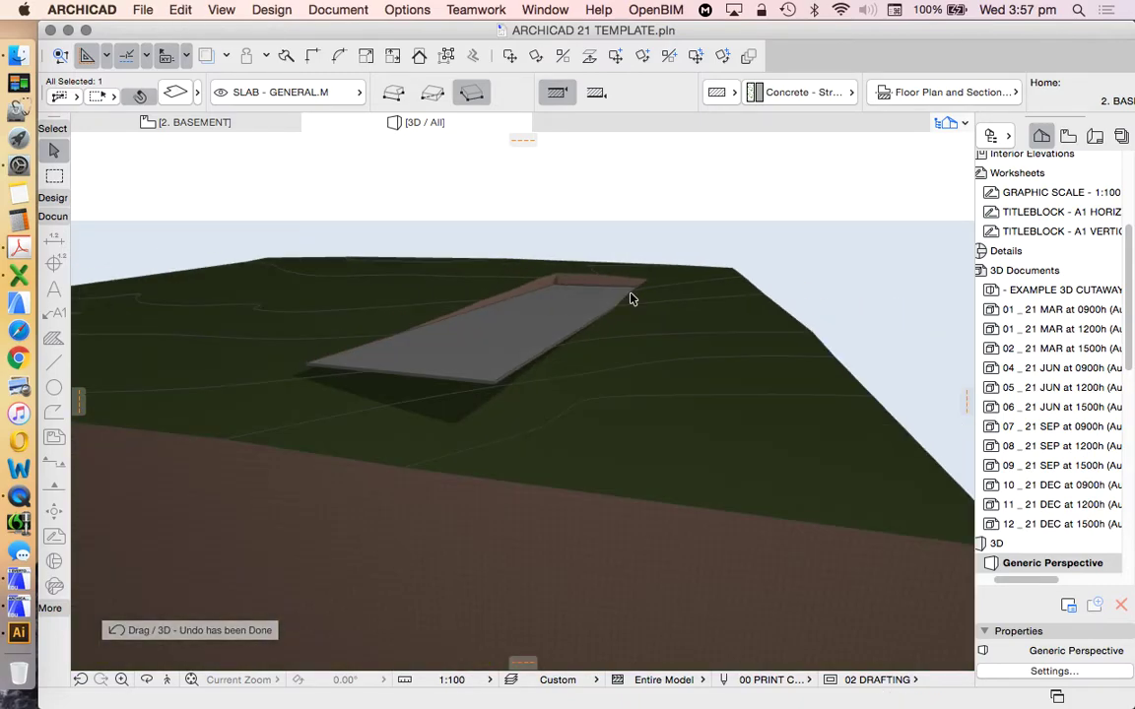
Stretch the basement slab's thickness from its corner editing options
mouse_move(512, 373)
shift+middle_down()
mouse_move(501, 410)
mouse_move(488, 380)
mouse_move(507, 373)
shift+middle_up()
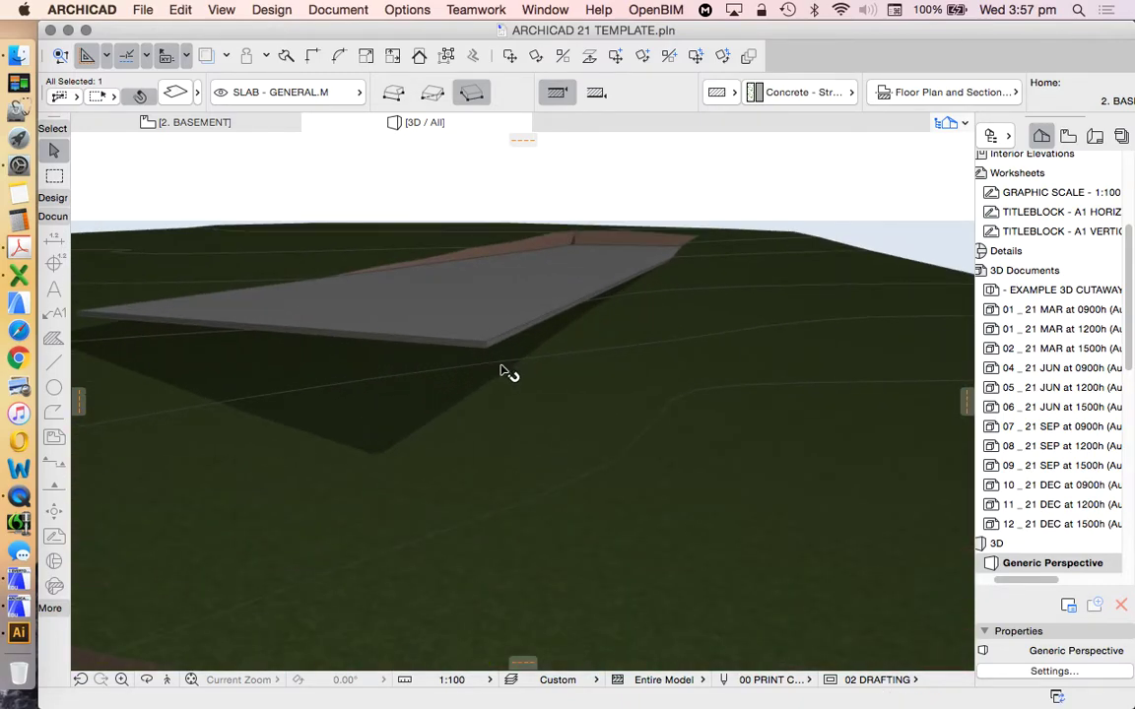
click(486, 351)
click(487, 349)
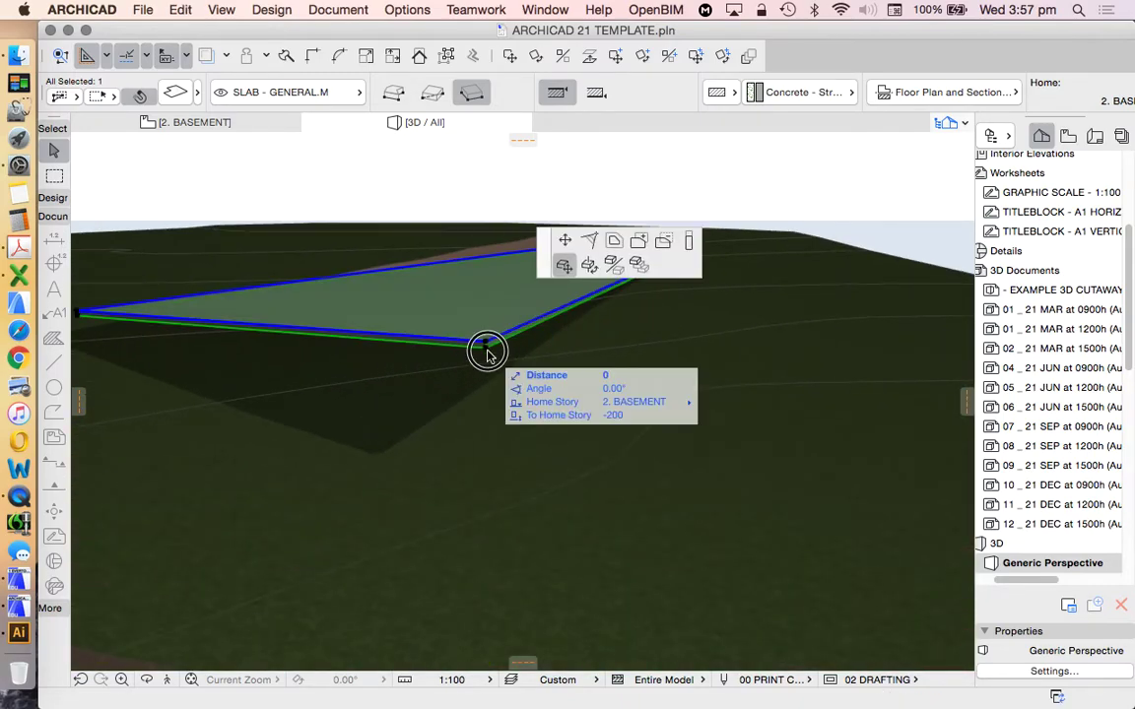
click(689, 242)
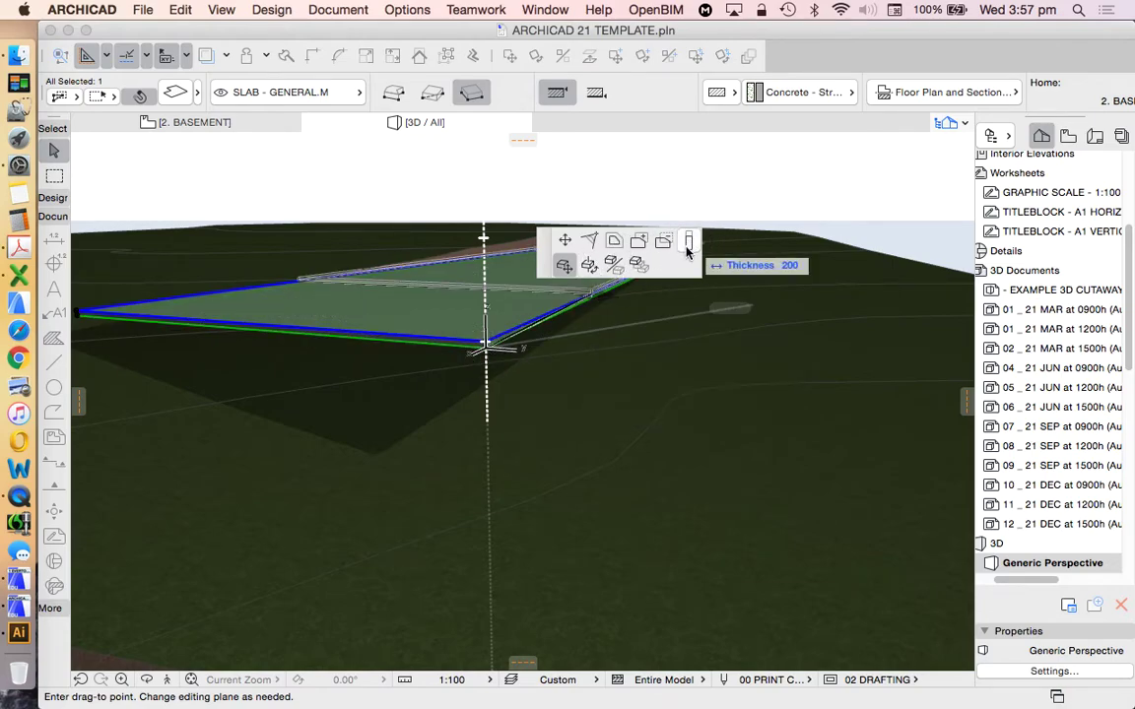
click(495, 408)
Reselect the basement slab and undo the thickness stretch, restoring its thin shape
key(Escape)
click(448, 511)
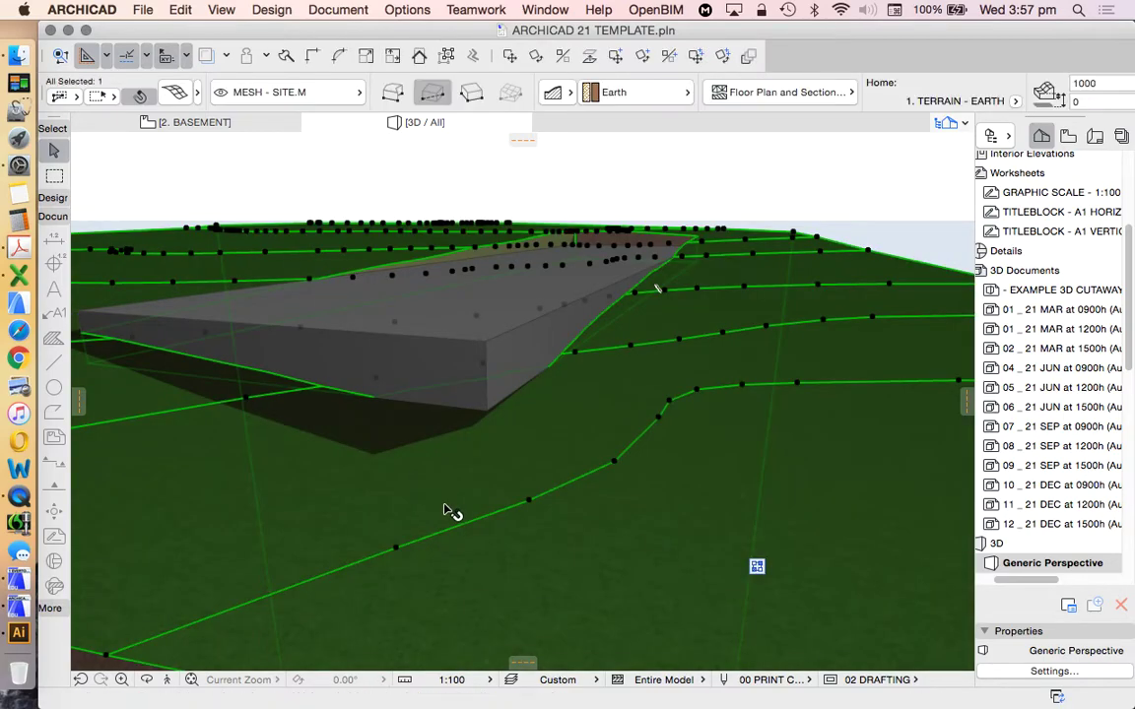
key(Escape)
click(597, 386)
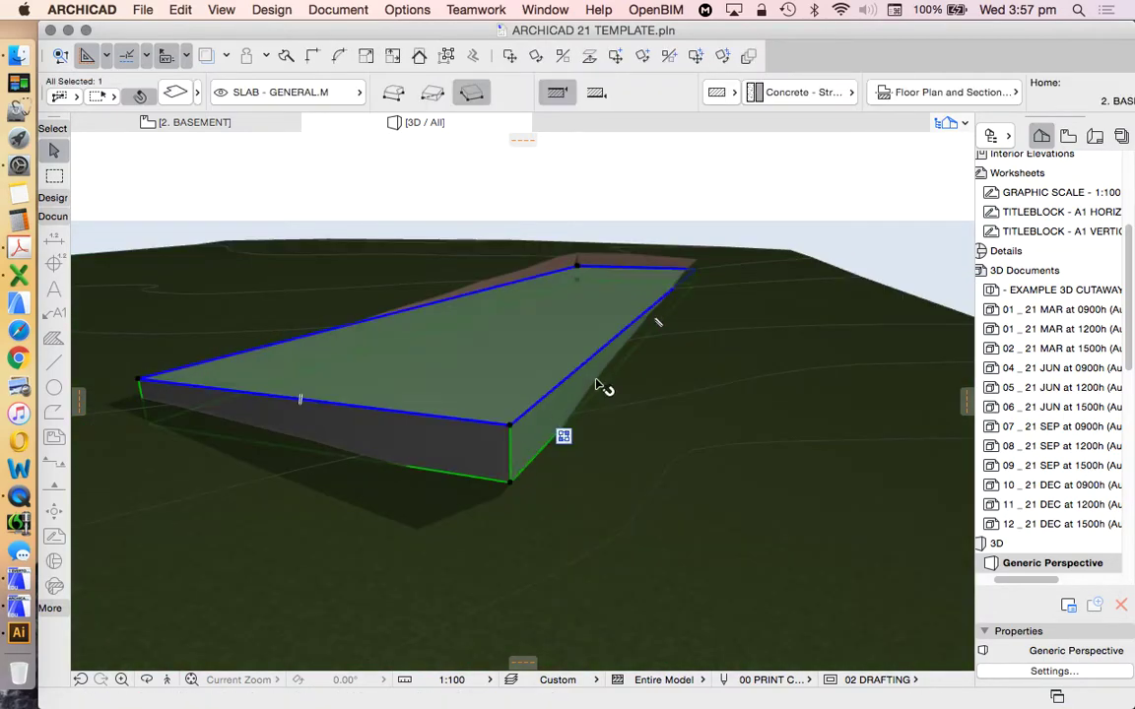
key(super+z)
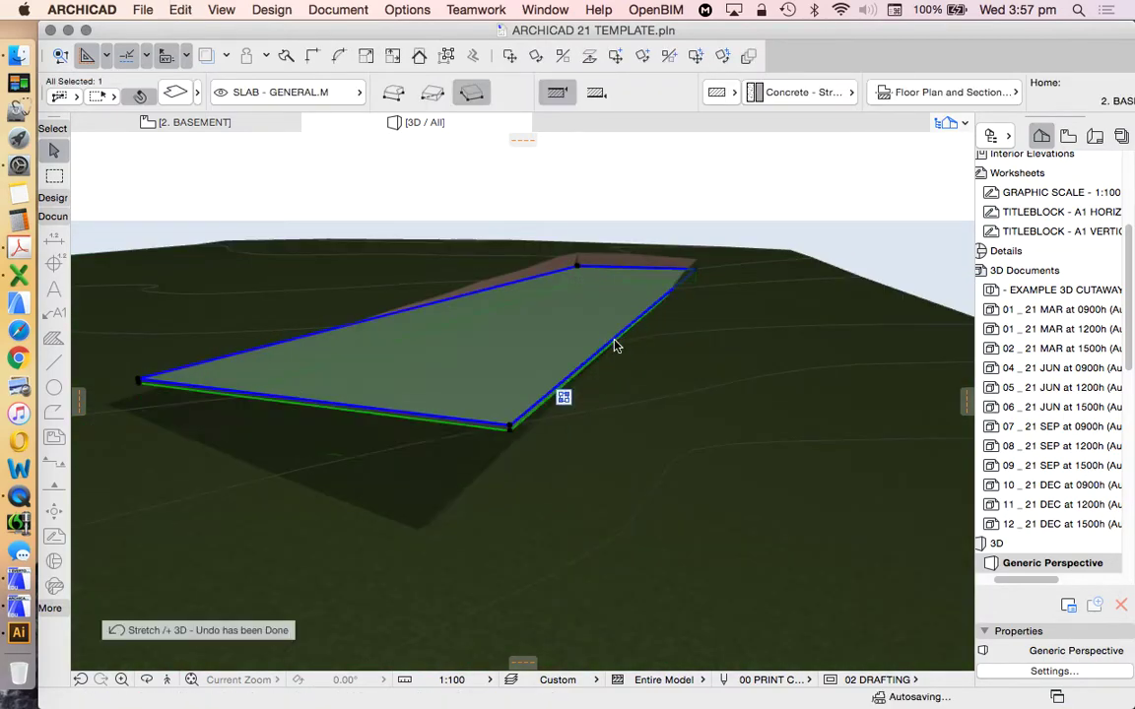
click(169, 96)
click(514, 179)
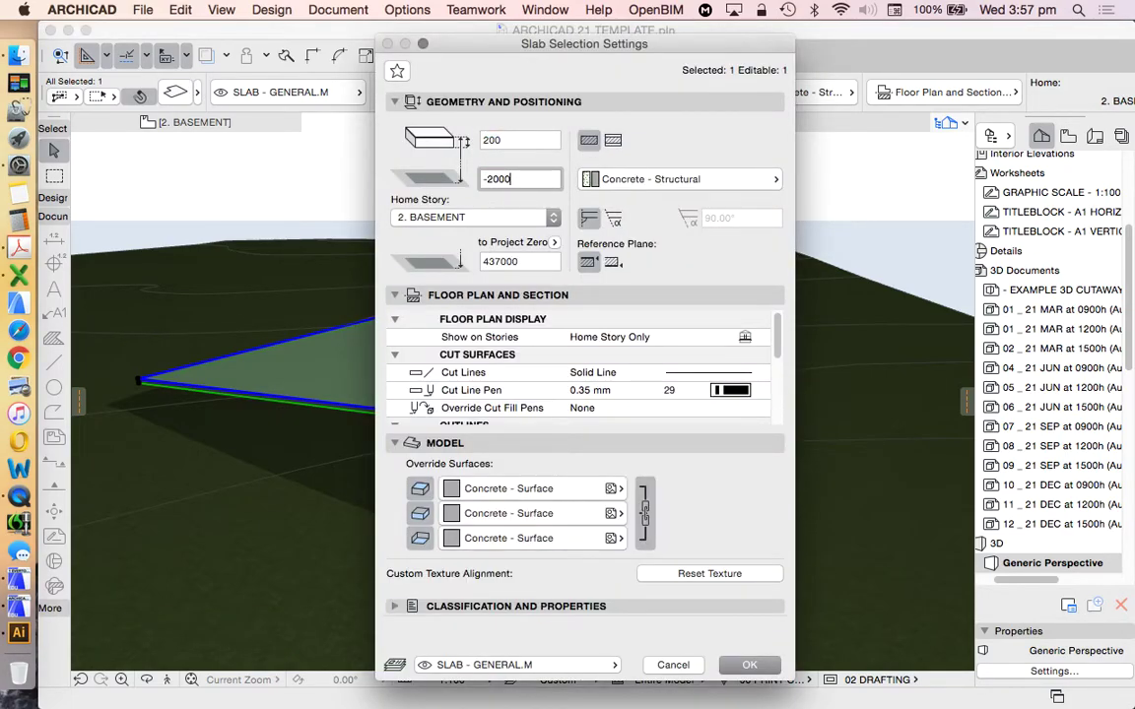
text(-2000)
key(Return)
key(Escape)
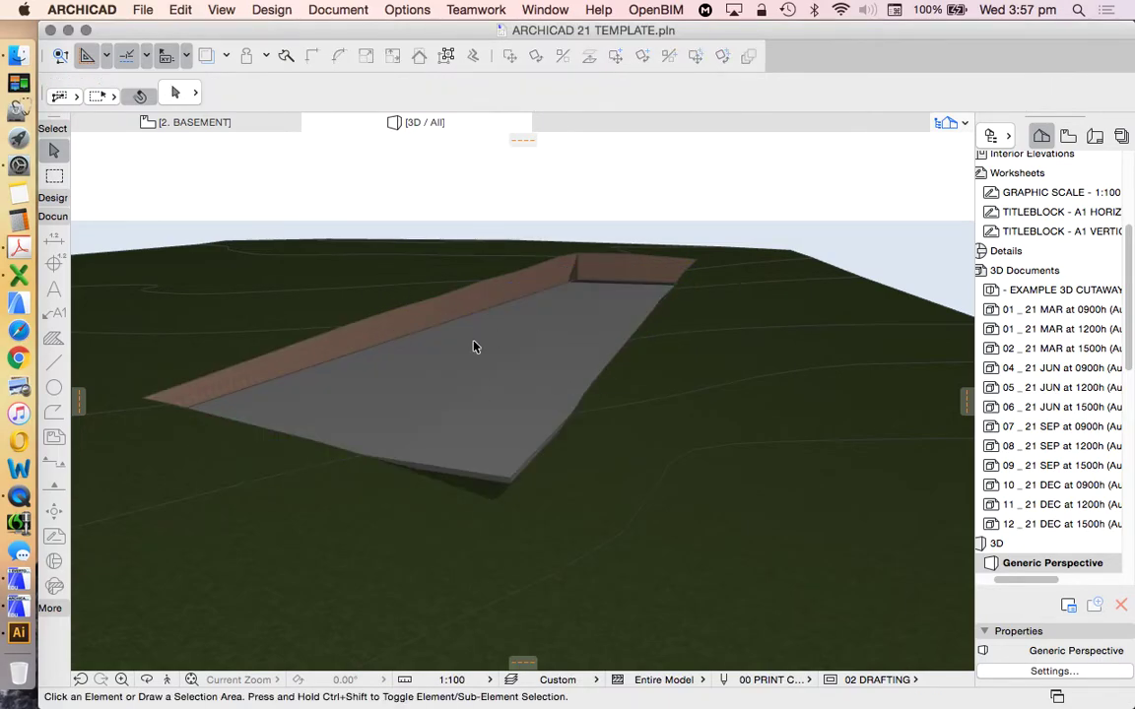
key(super+z)
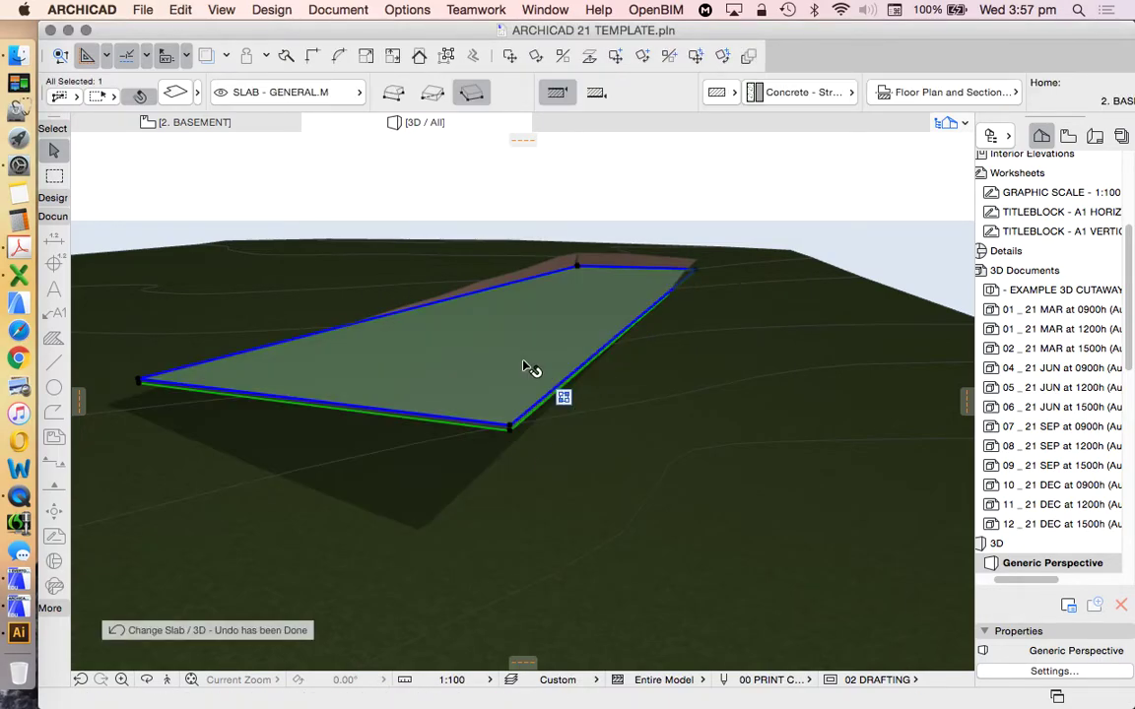
key(Escape)
click(556, 357)
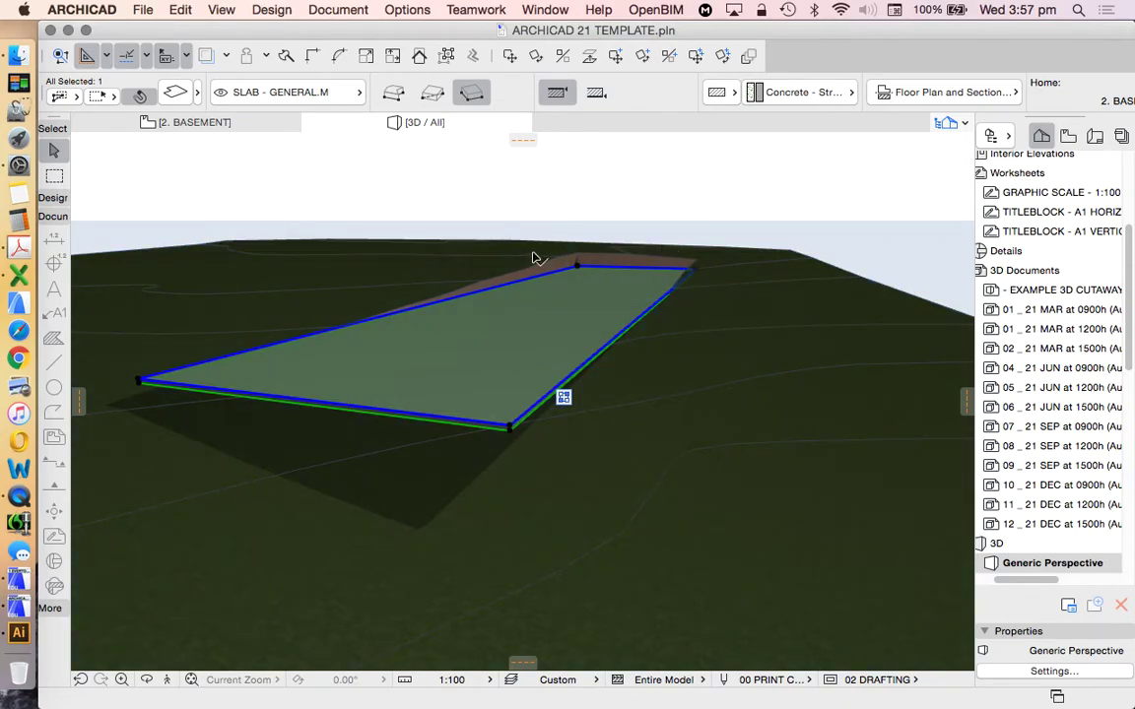
key(Escape)
click(462, 333)
scroll(1085, 226, up, 5)
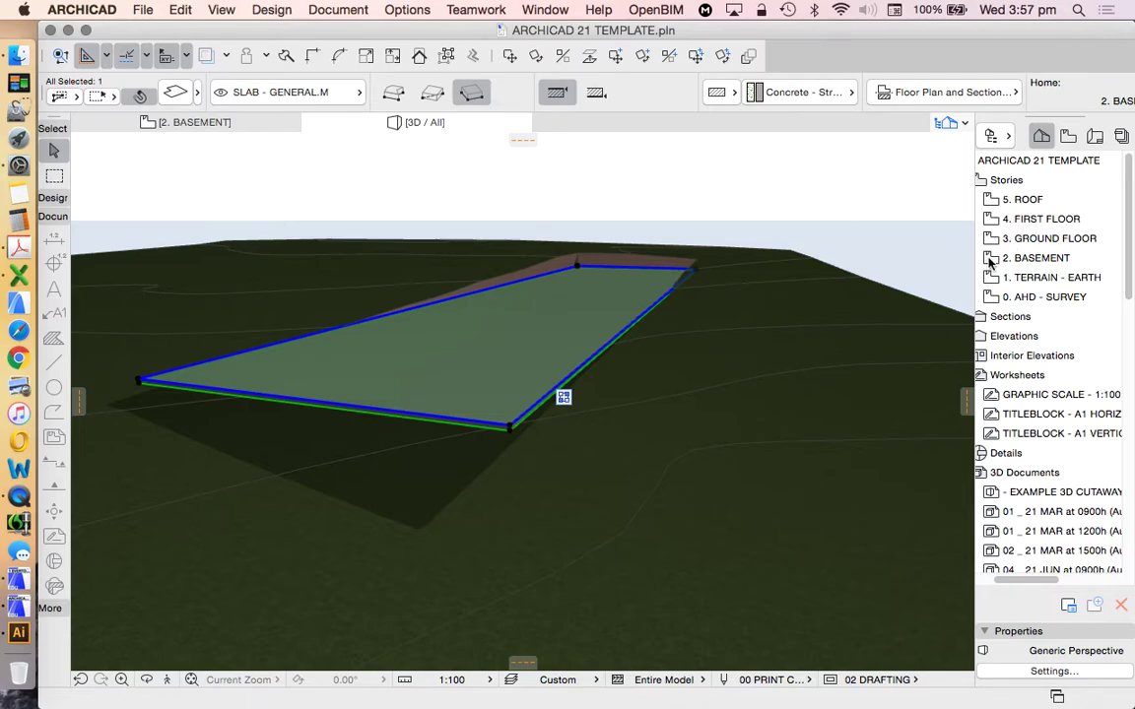
click(150, 92)
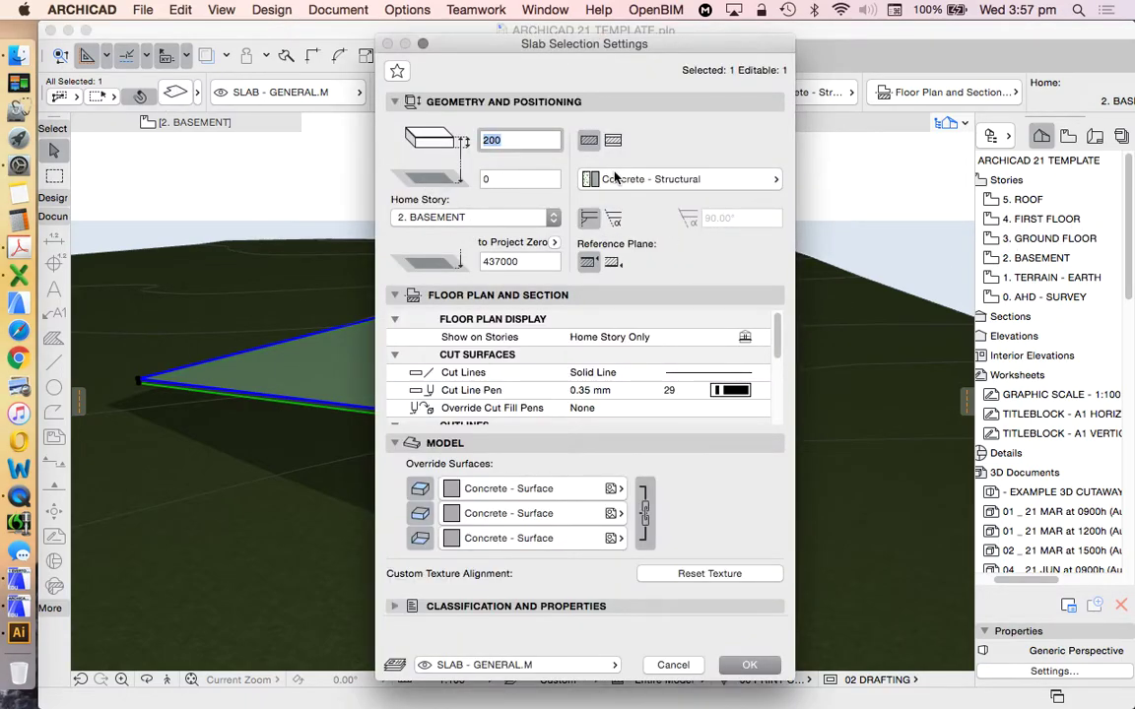
key(Return)
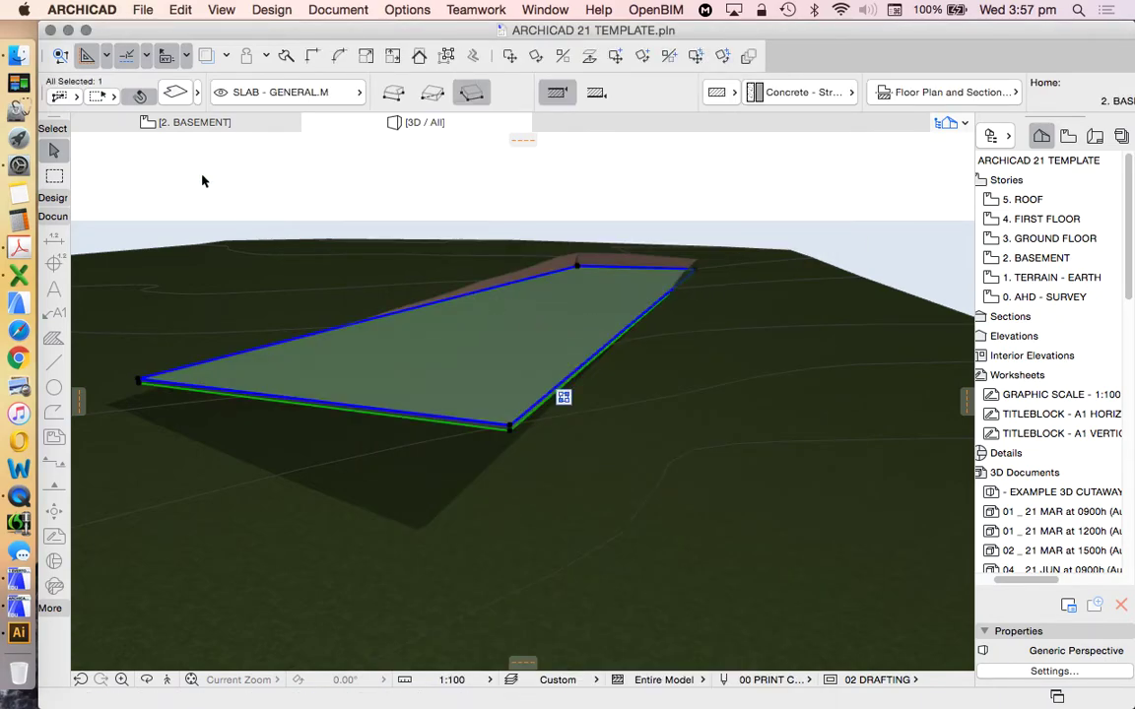
click(155, 89)
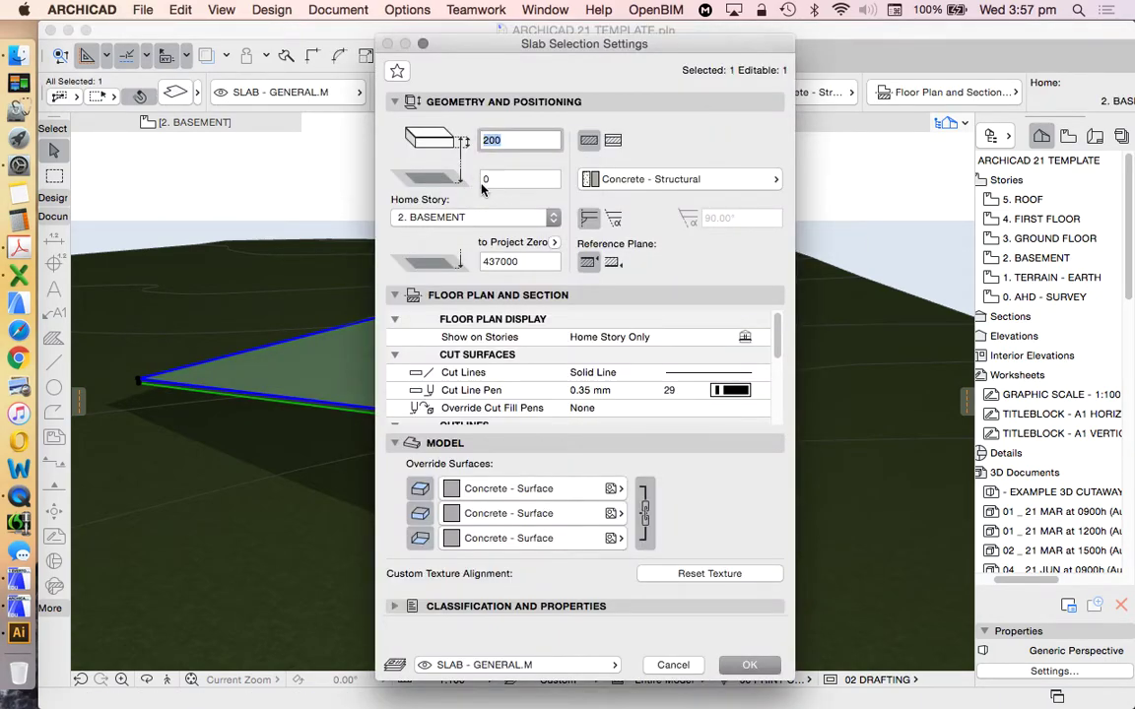
key(Return)
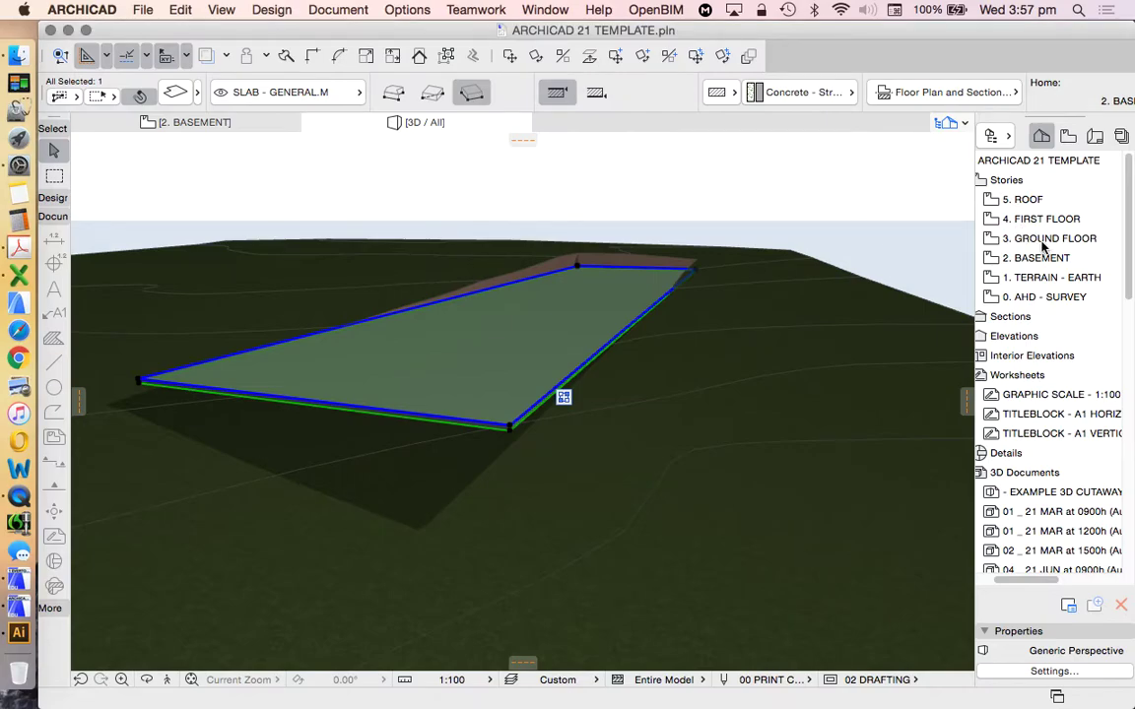
Edit the 1 TERRAIN - EARTH height to next in Story Settings, dropping the basement slab into the pit
right_click(1041, 257)
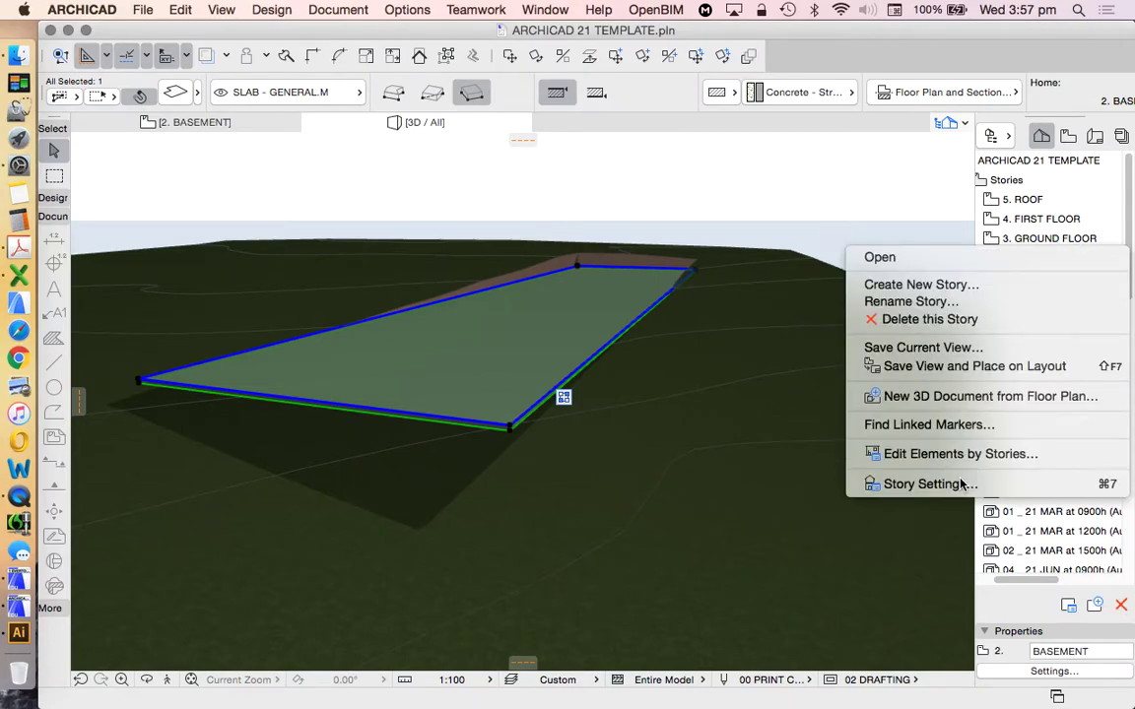
click(867, 482)
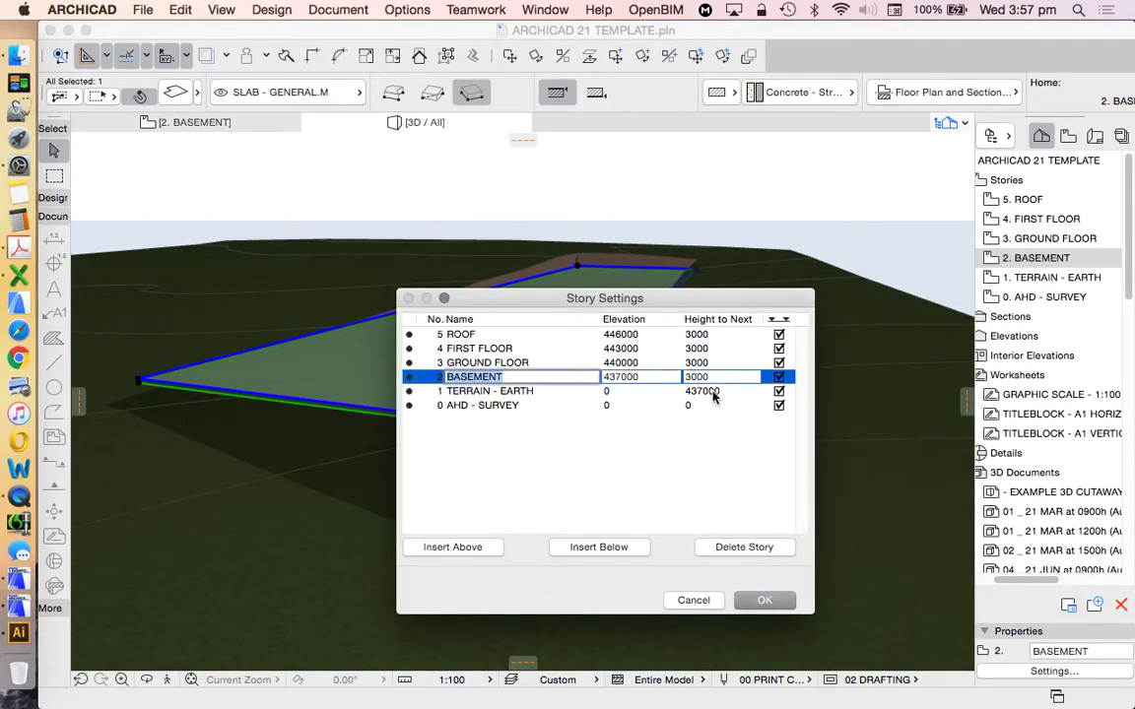
click(713, 393)
click(701, 395)
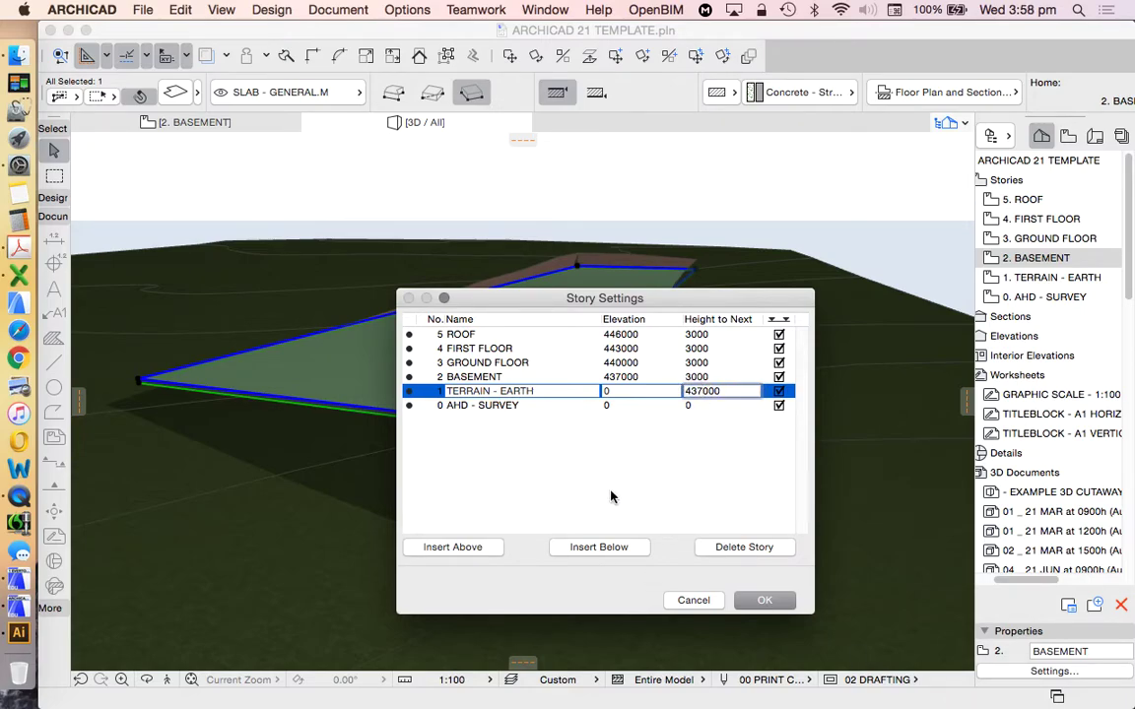
key(Return)
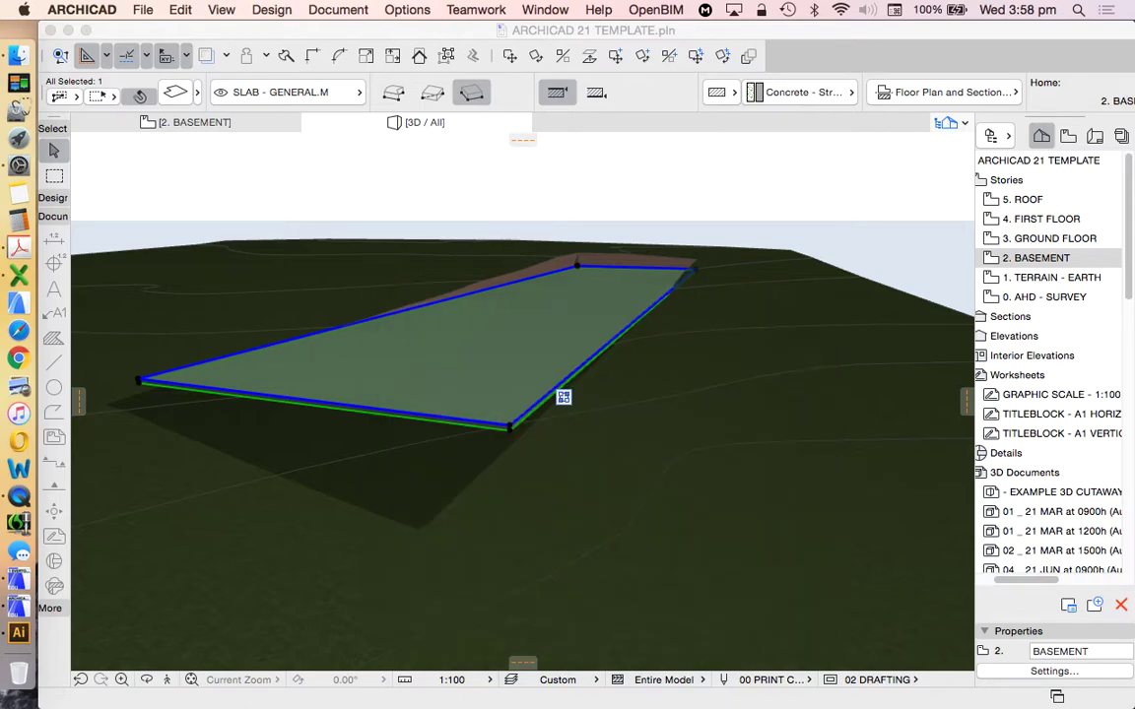
click(590, 173)
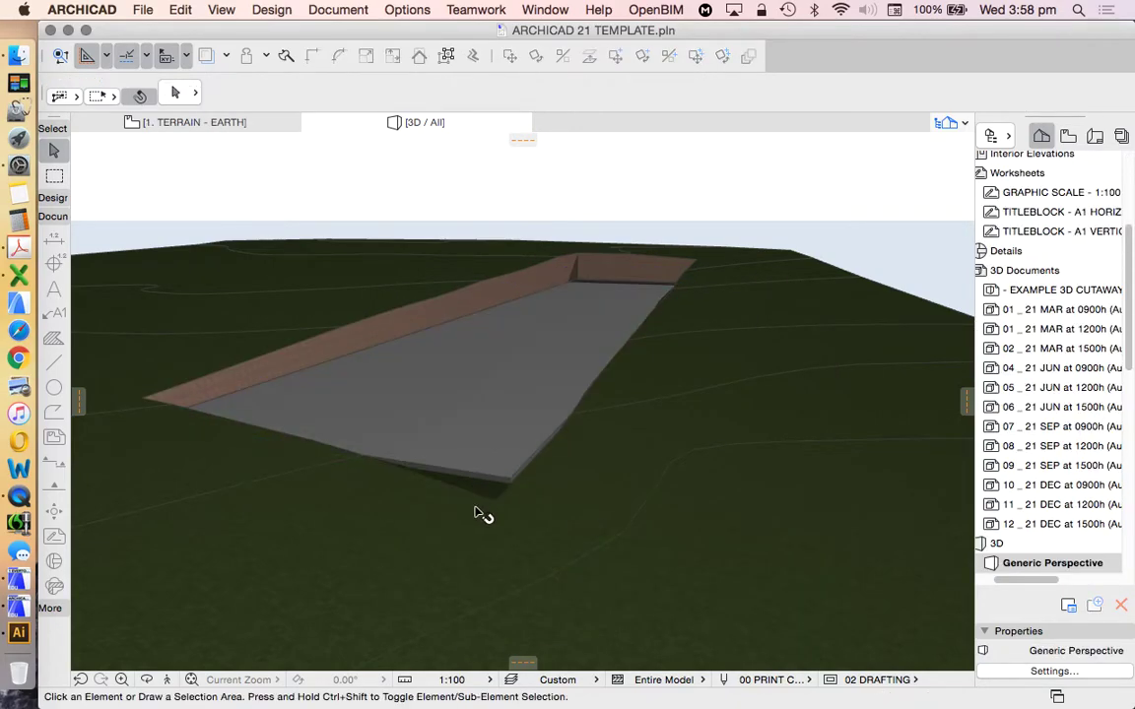
click(510, 471)
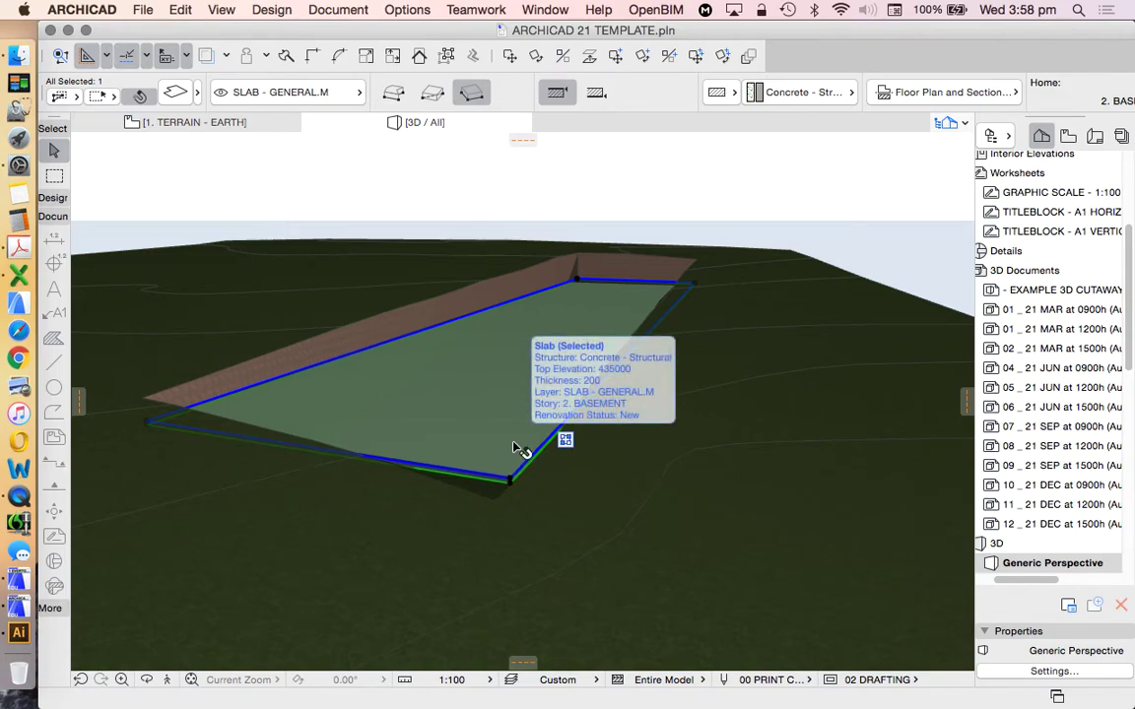
click(146, 679)
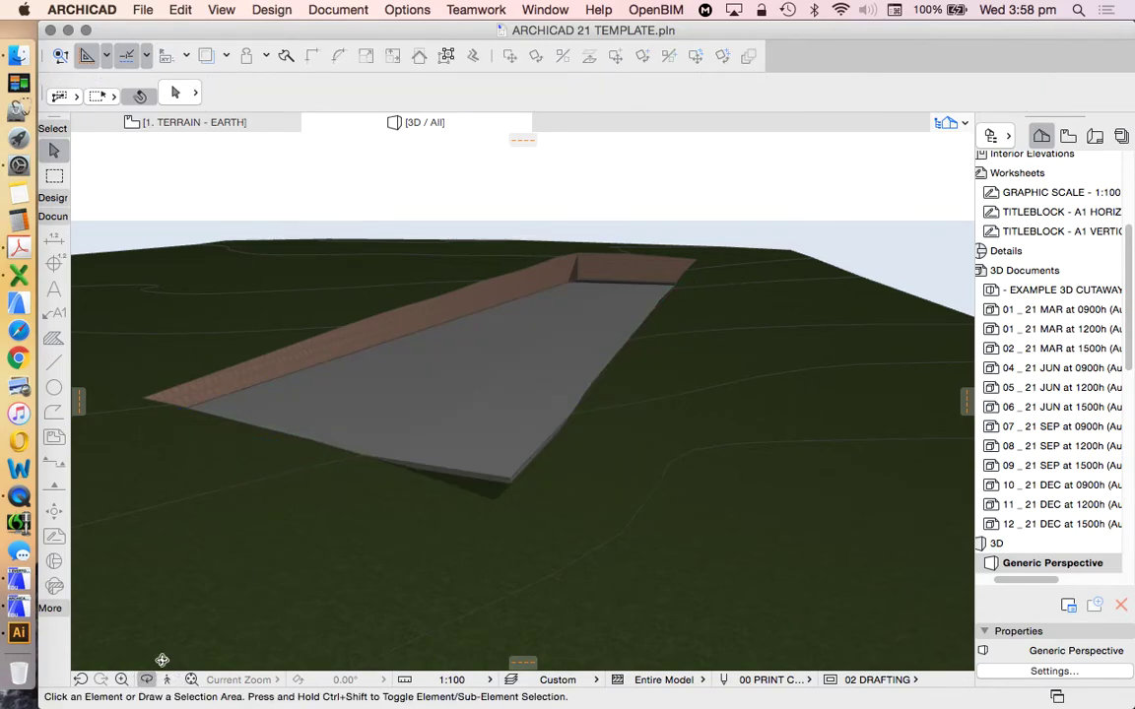
drag(295, 478, 679, 482)
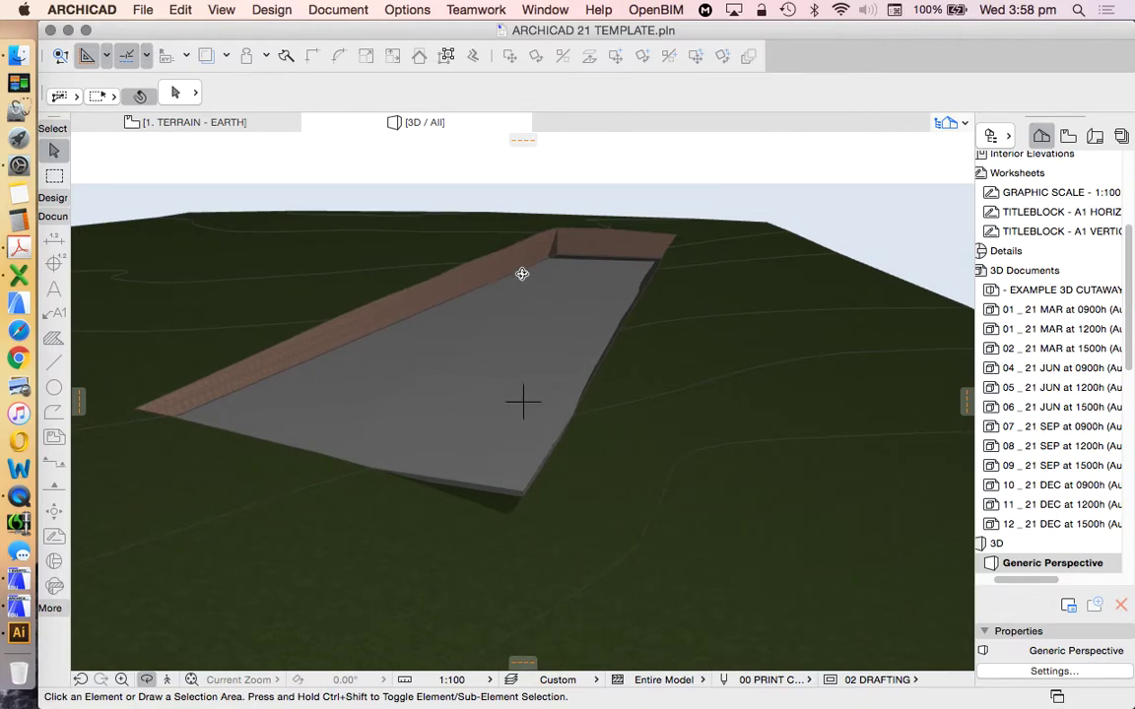
drag(527, 470, 435, 372)
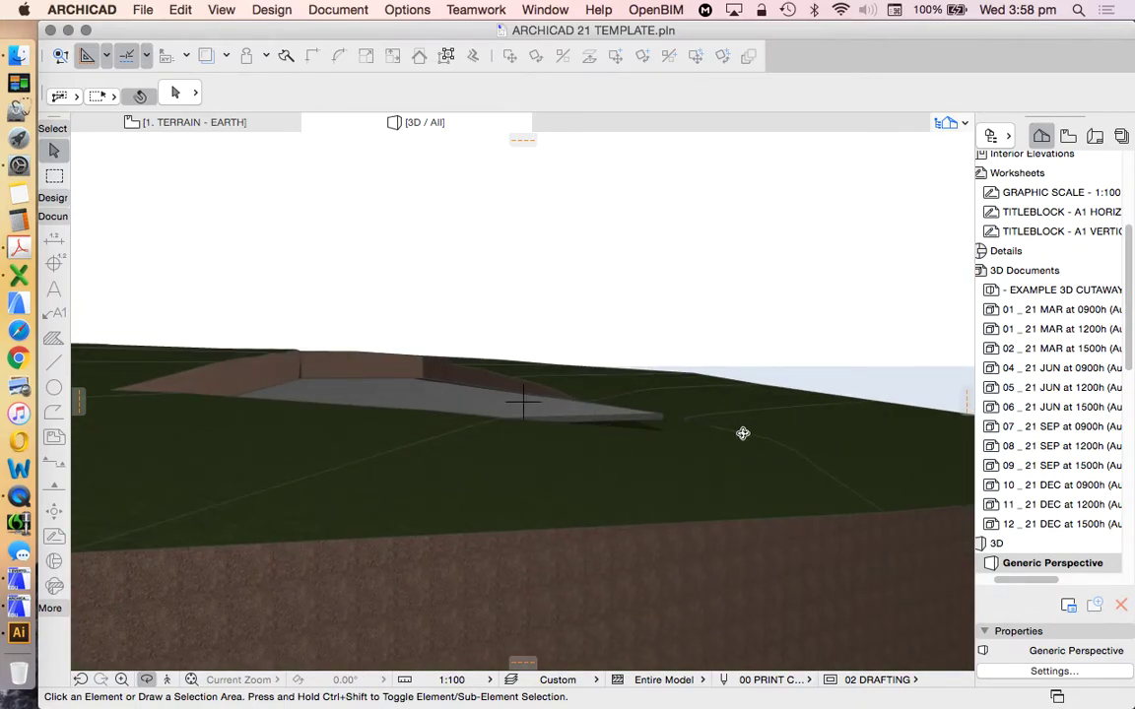
drag(749, 456, 550, 393)
key(Escape)
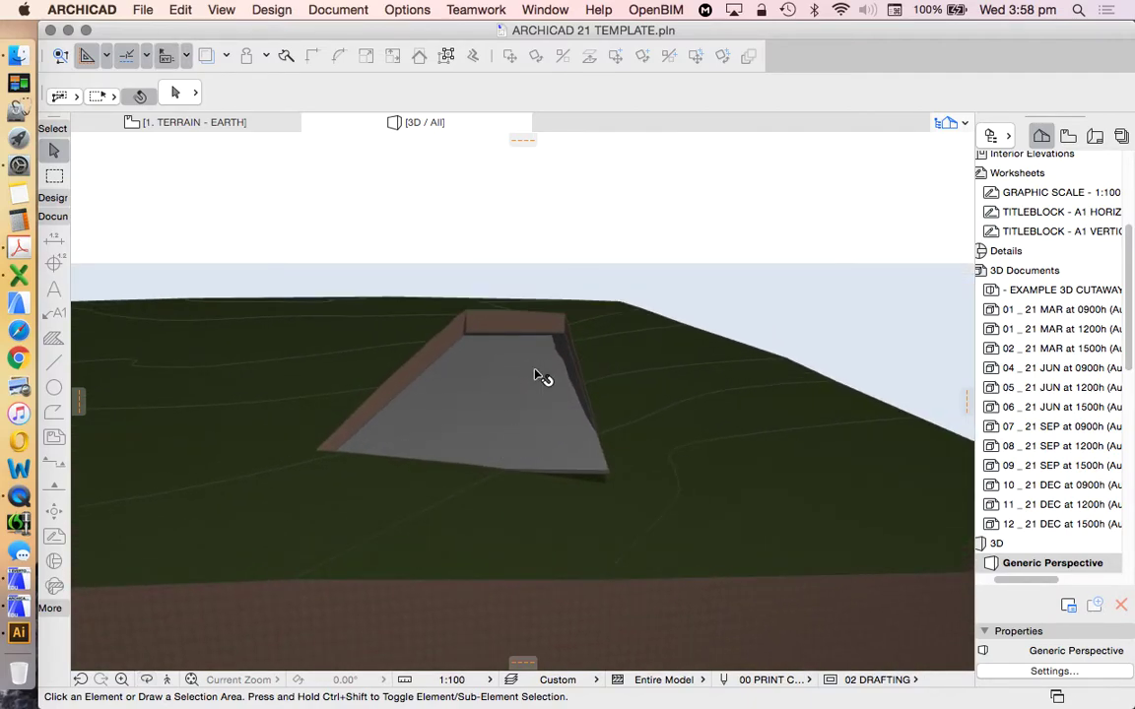
scroll(495, 286, up, 3)
scroll(431, 279, down, 3)
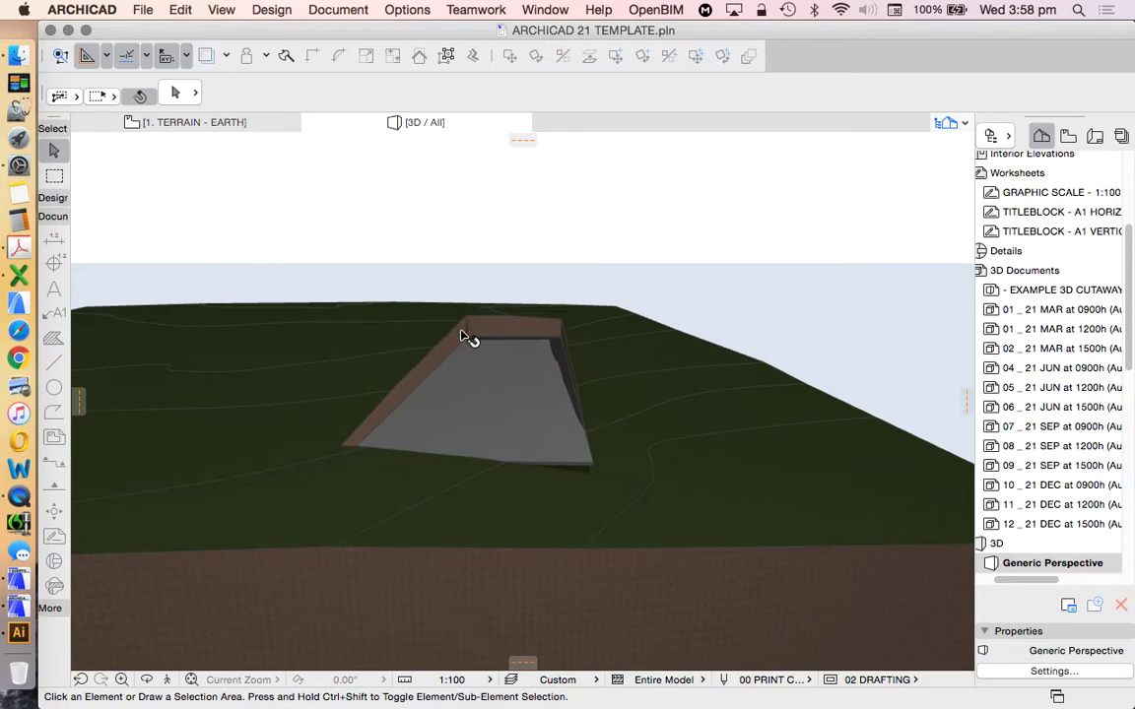
click(533, 382)
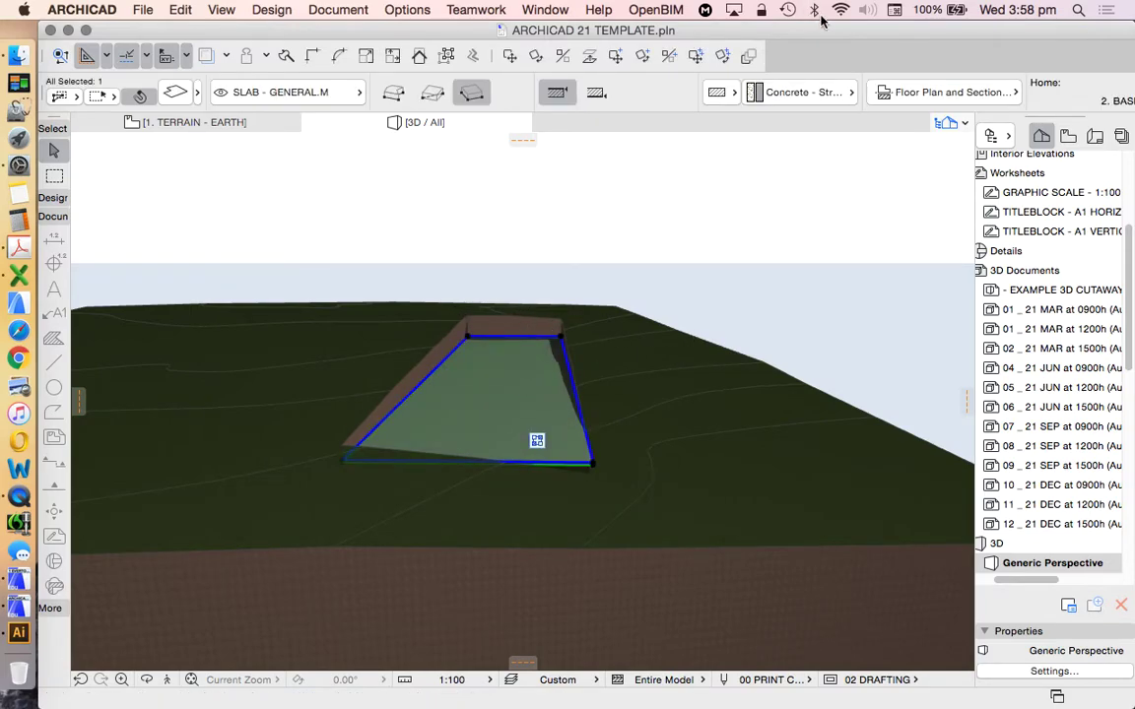
click(648, 169)
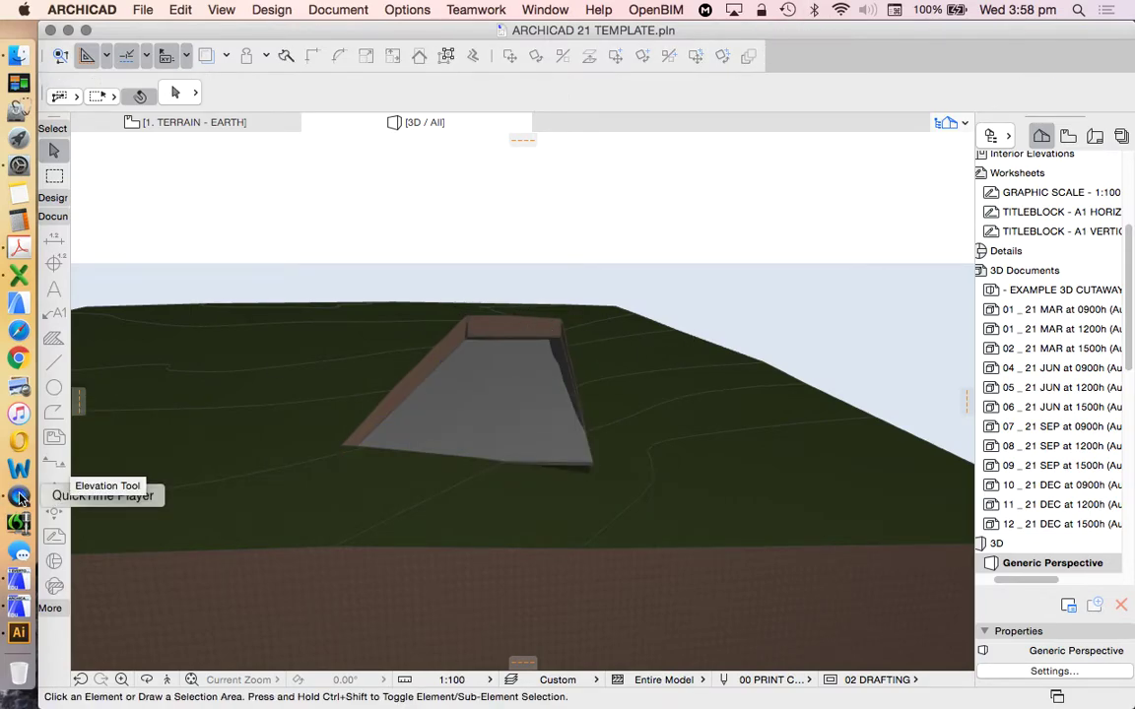